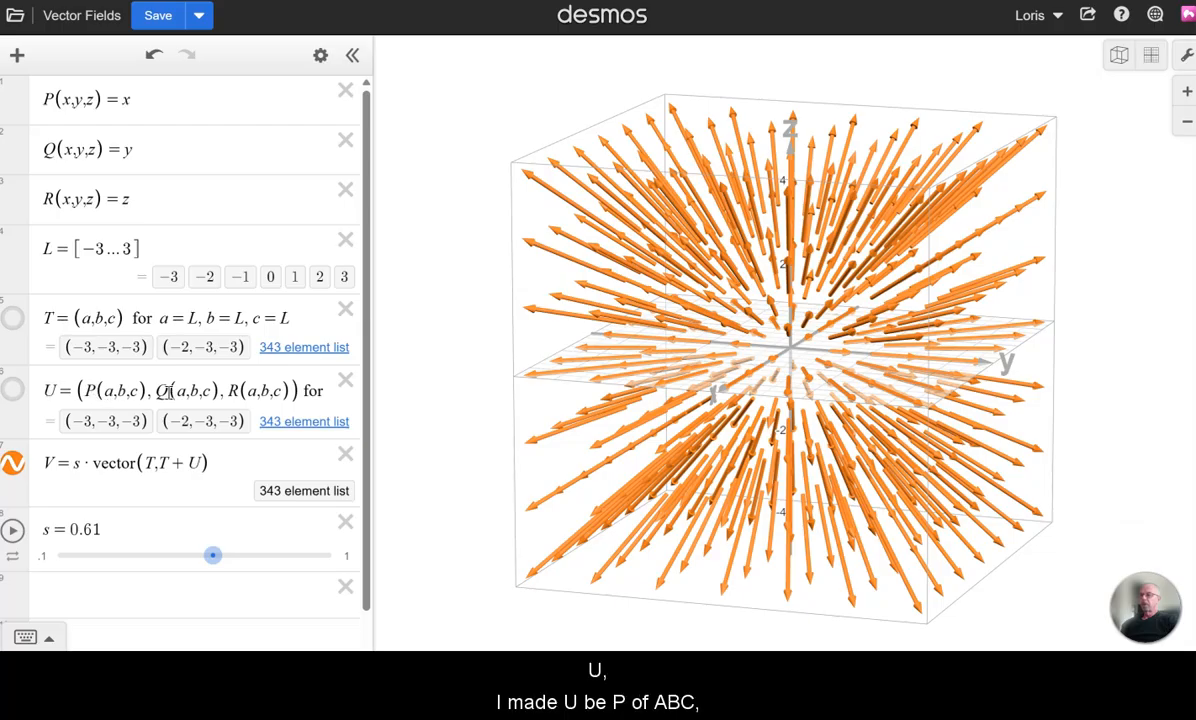
Step: Examine the definition of U through to the end, including the ranges for a, b and c
{"action": "left_click", "coordinate": [315, 394]}
{"action": "key", "text": "Right"}
{"action": "key", "text": "Right"}
{"action": "key", "text": "Right"}
{"action": "key", "text": "Right"}
{"action": "key", "text": "Right"}
{"action": "key", "text": "Right"}
{"action": "key", "text": "Right"}
{"action": "key", "text": "Right"}
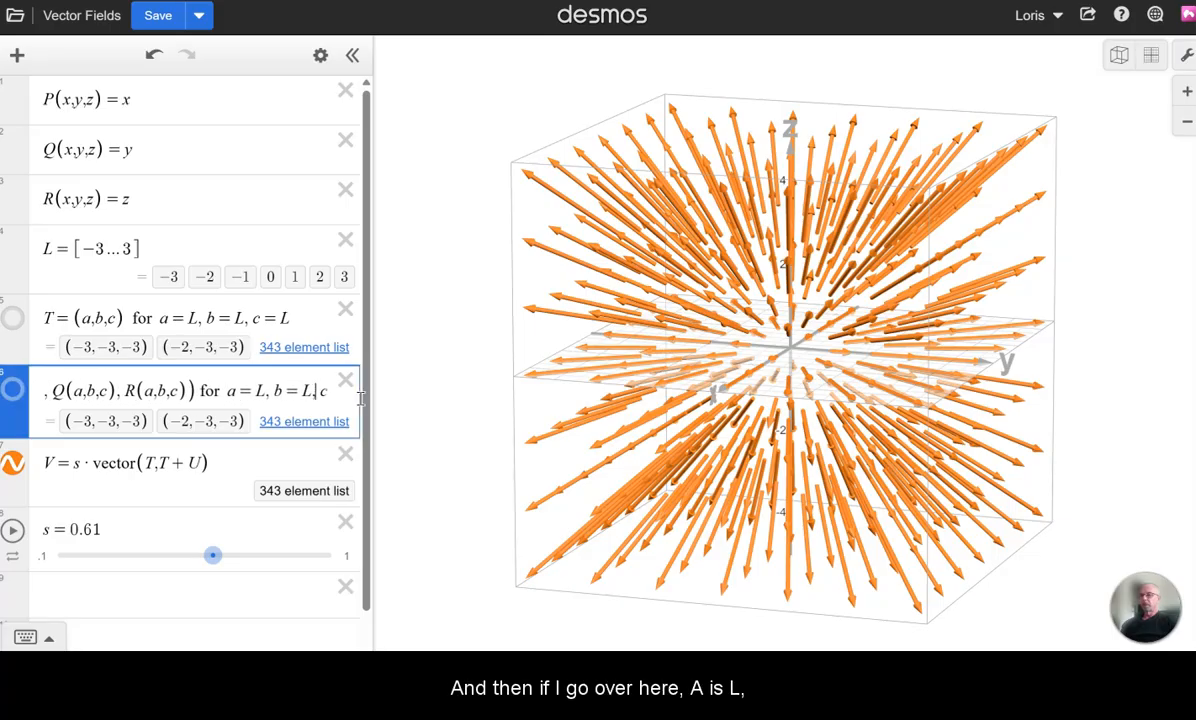
{"action": "key", "text": "Right"}
{"action": "key", "text": "Right"}
{"action": "key", "text": "Right"}
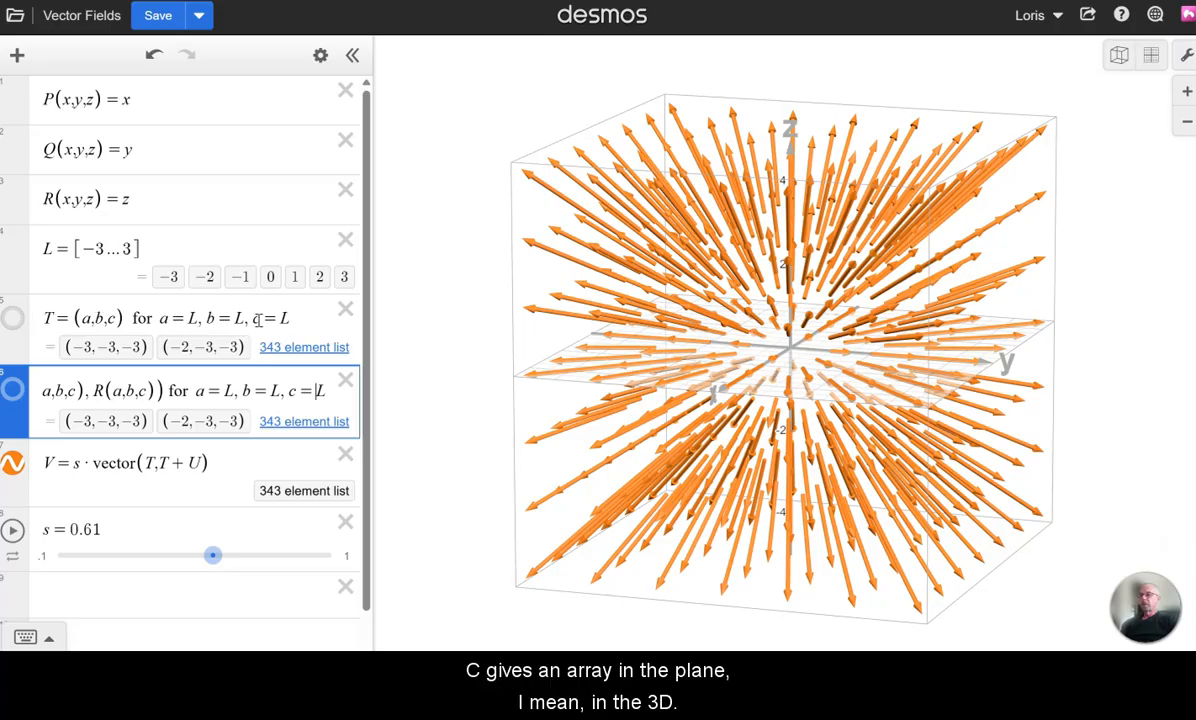
Step: Show the grid points of T in the 3D graph and hide the vectors of V
{"action": "left_click", "coordinate": [12, 320]}
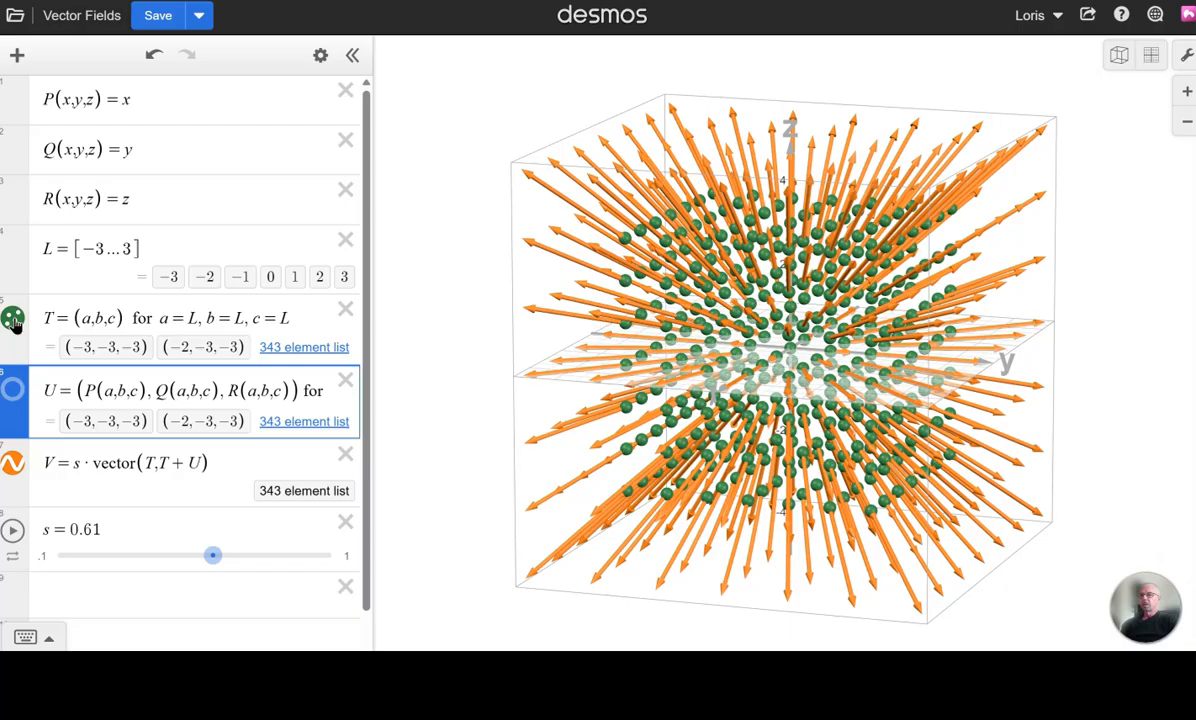
{"action": "left_click", "coordinate": [14, 465]}
{"action": "left_click_drag", "start_coordinate": [622, 441], "coordinate": [540, 436]}
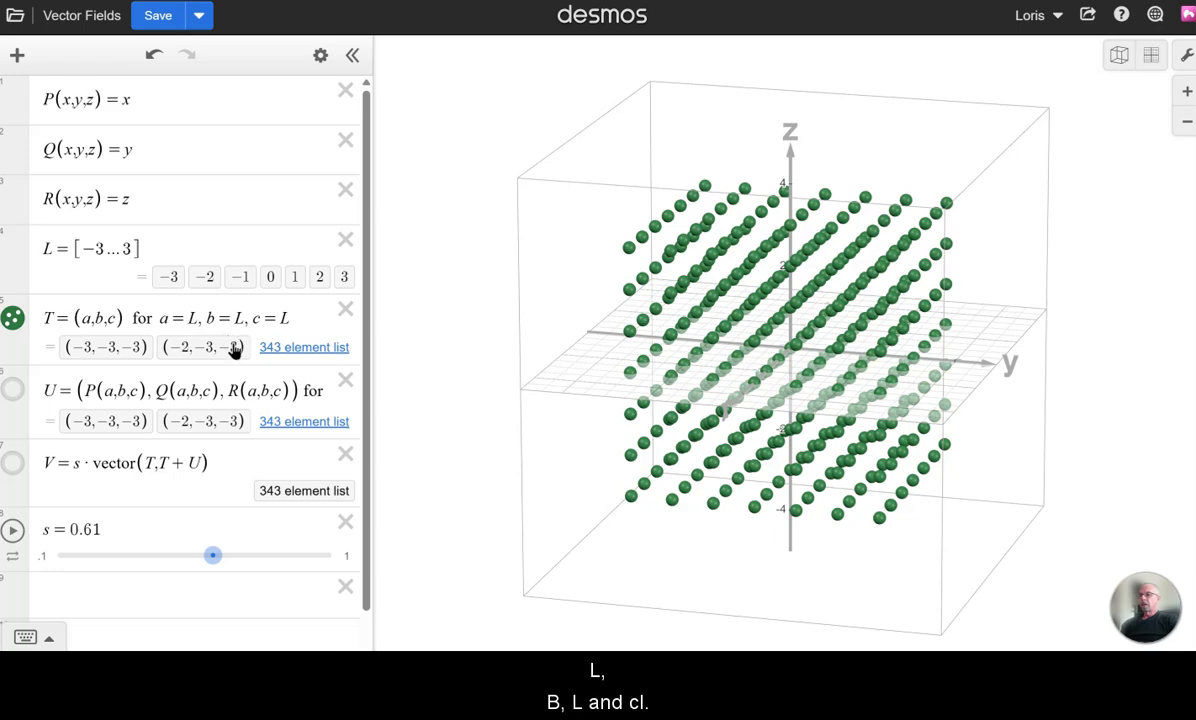
{"action": "left_click_drag", "start_coordinate": [815, 360], "coordinate": [788, 305]}
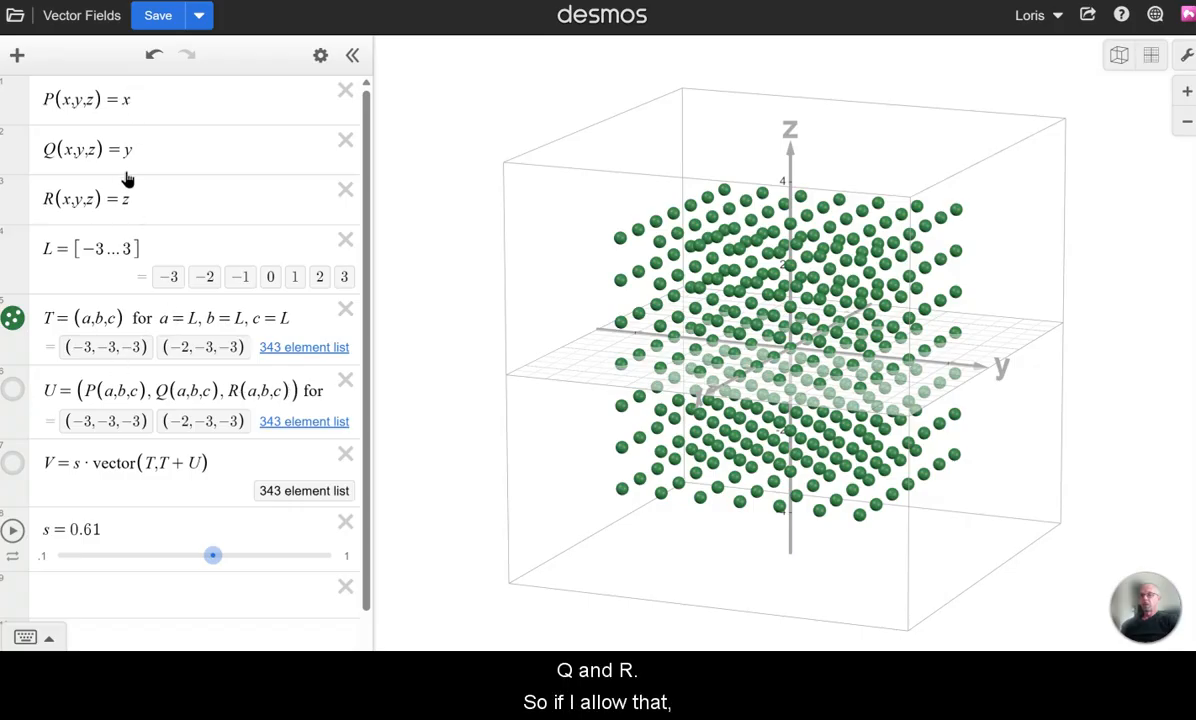
Step: Show the points of U alongside T and set P(x,y,z) to 0
{"action": "left_click", "coordinate": [12, 390]}
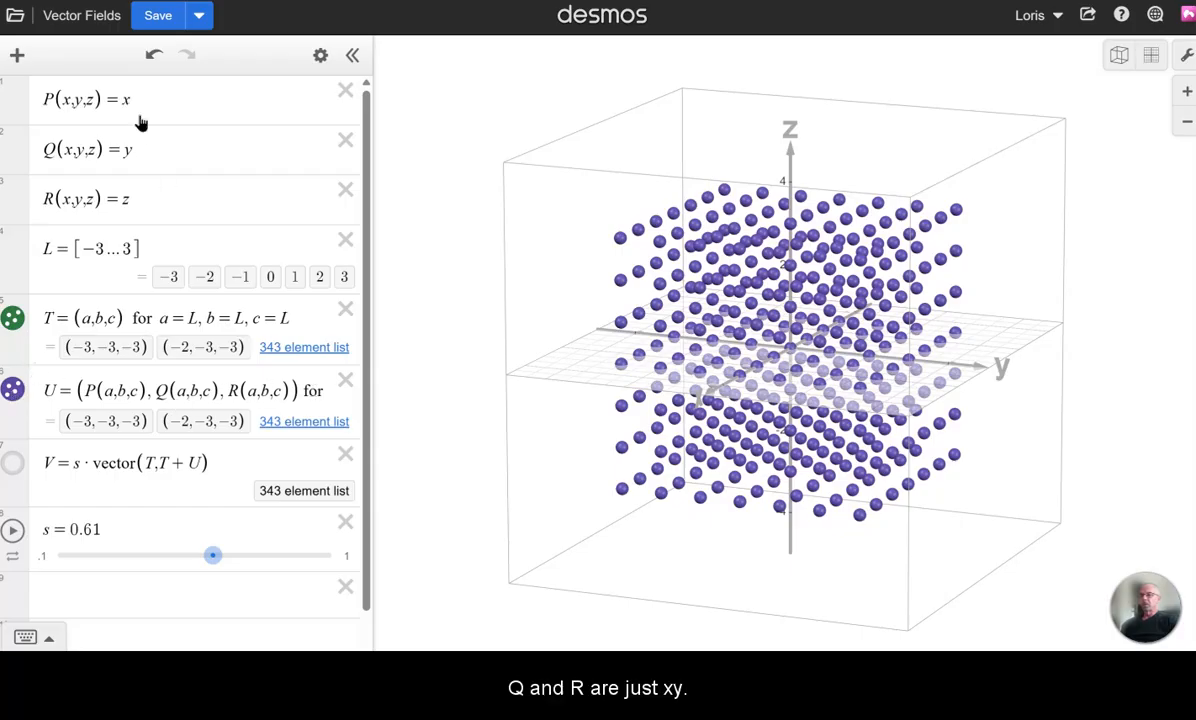
{"action": "left_click_drag", "start_coordinate": [730, 393], "coordinate": [658, 377]}
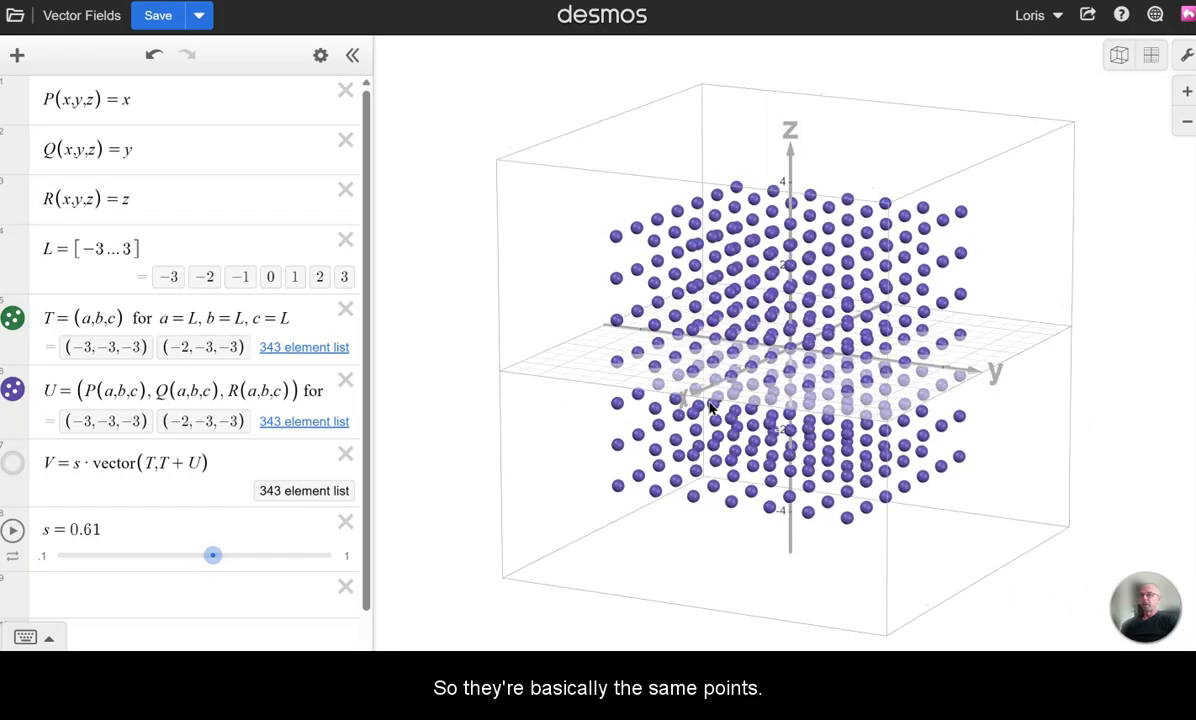
{"action": "left_click", "coordinate": [167, 98]}
{"action": "key", "text": "BackSpace"}
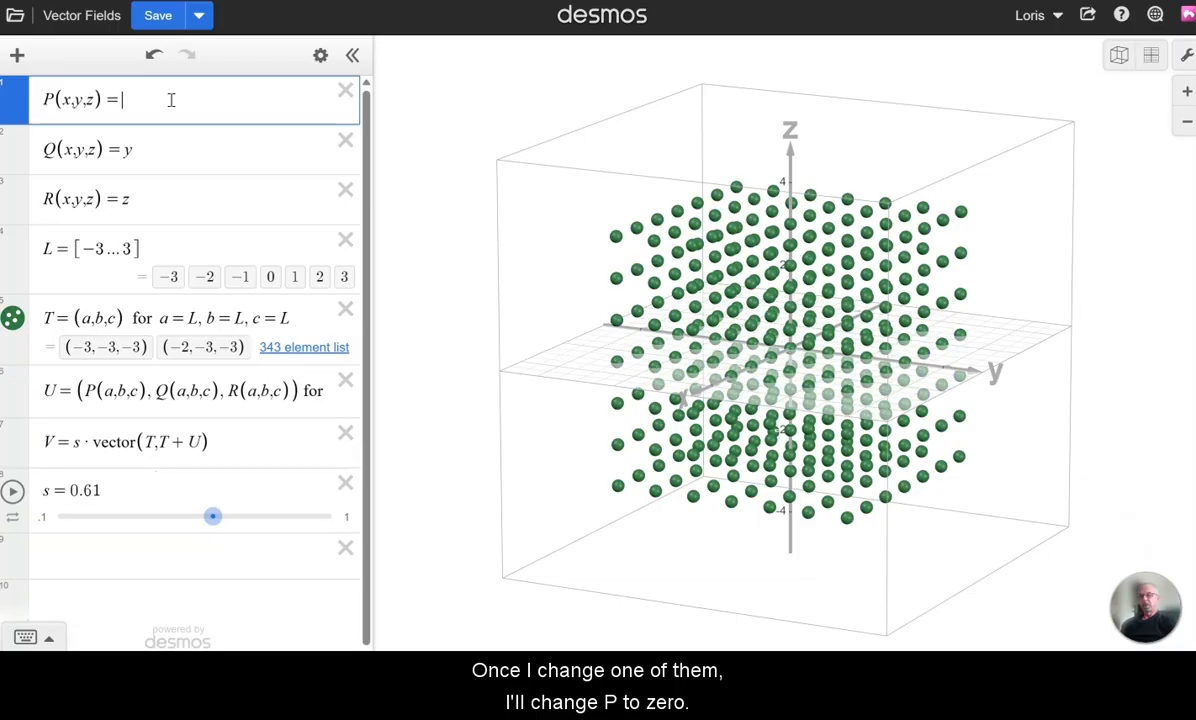
{"action": "type", "text": "0"}
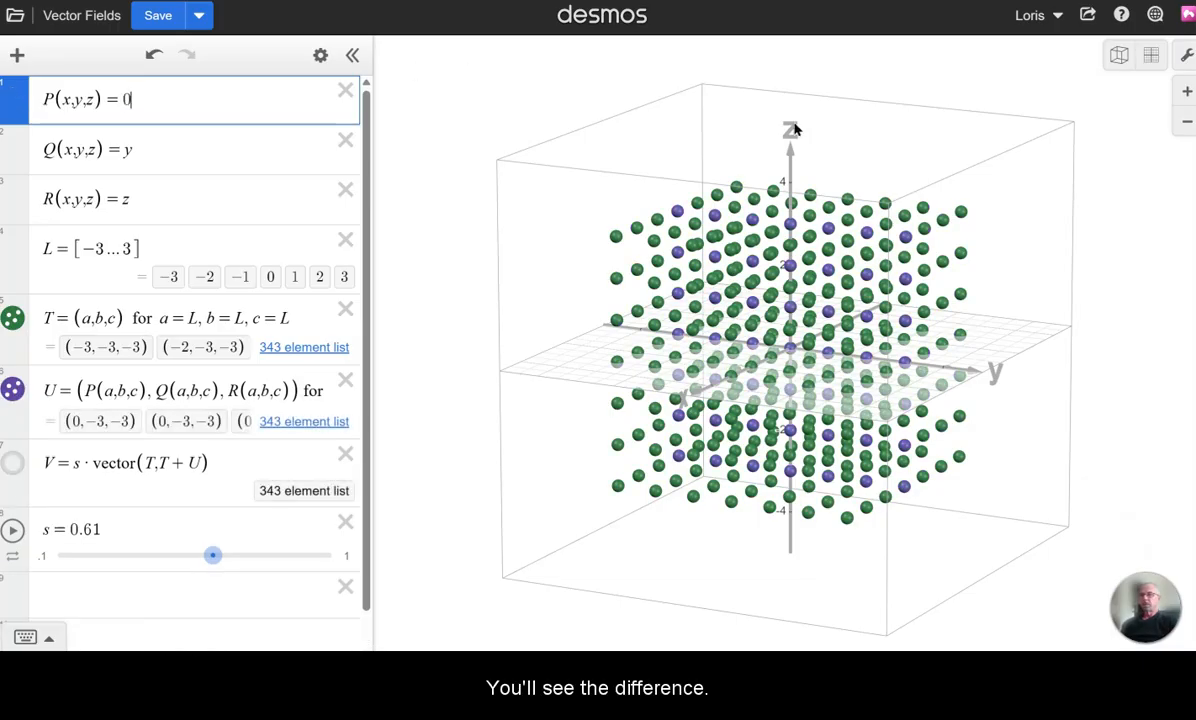
{"action": "mouse_move", "coordinate": [921, 192]}
{"action": "left_mouse_down"}
{"action": "mouse_move", "coordinate": [912, 260]}
{"action": "mouse_move", "coordinate": [903, 193]}
{"action": "left_mouse_up"}
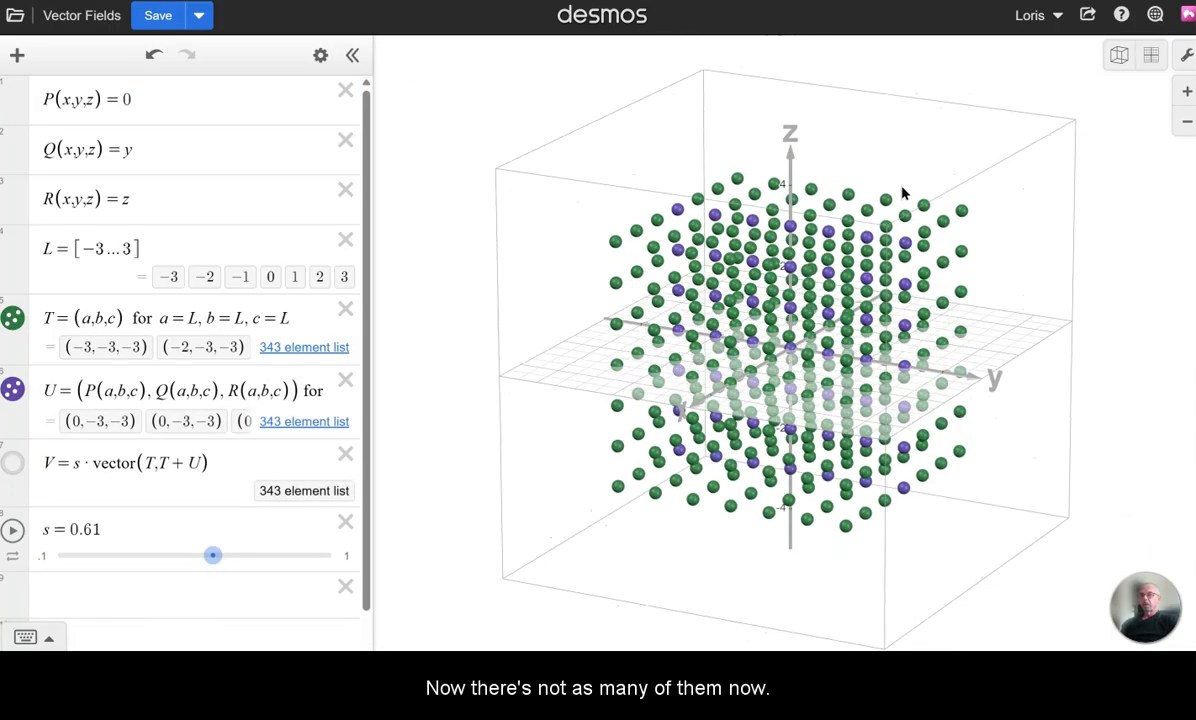
Step: Hide the points of T and inspect the U points from above and from several sides
{"action": "left_click", "coordinate": [13, 318]}
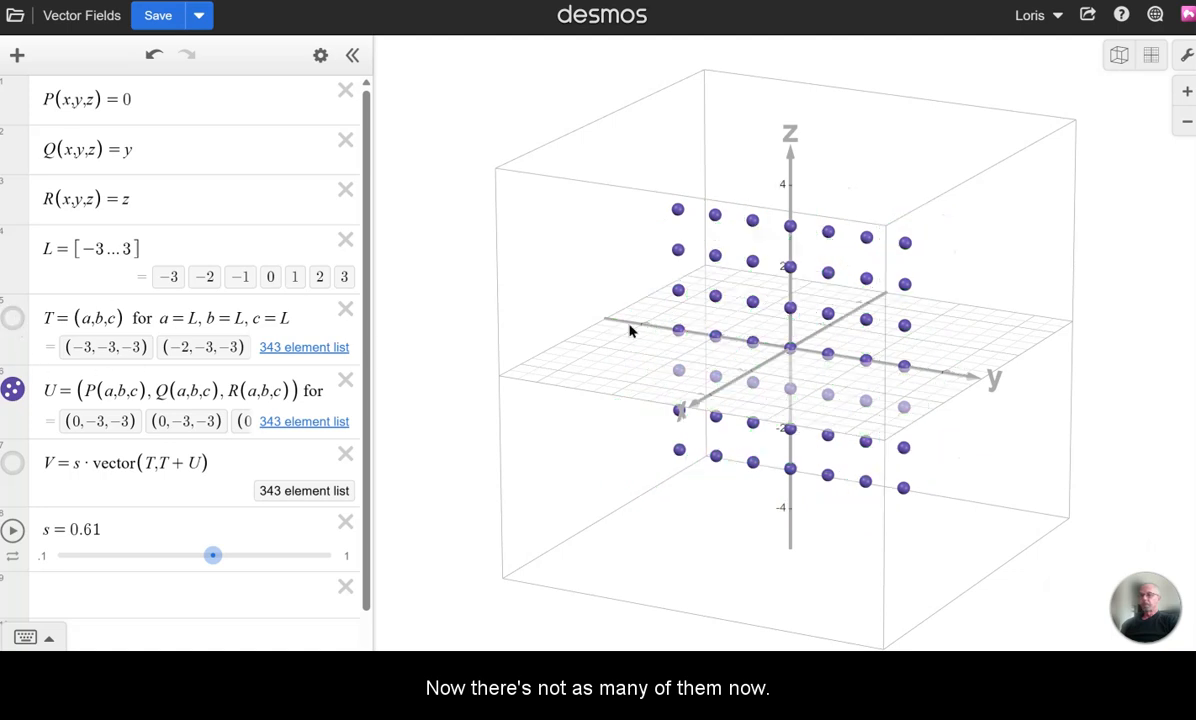
{"action": "left_click_drag", "start_coordinate": [921, 373], "coordinate": [763, 366]}
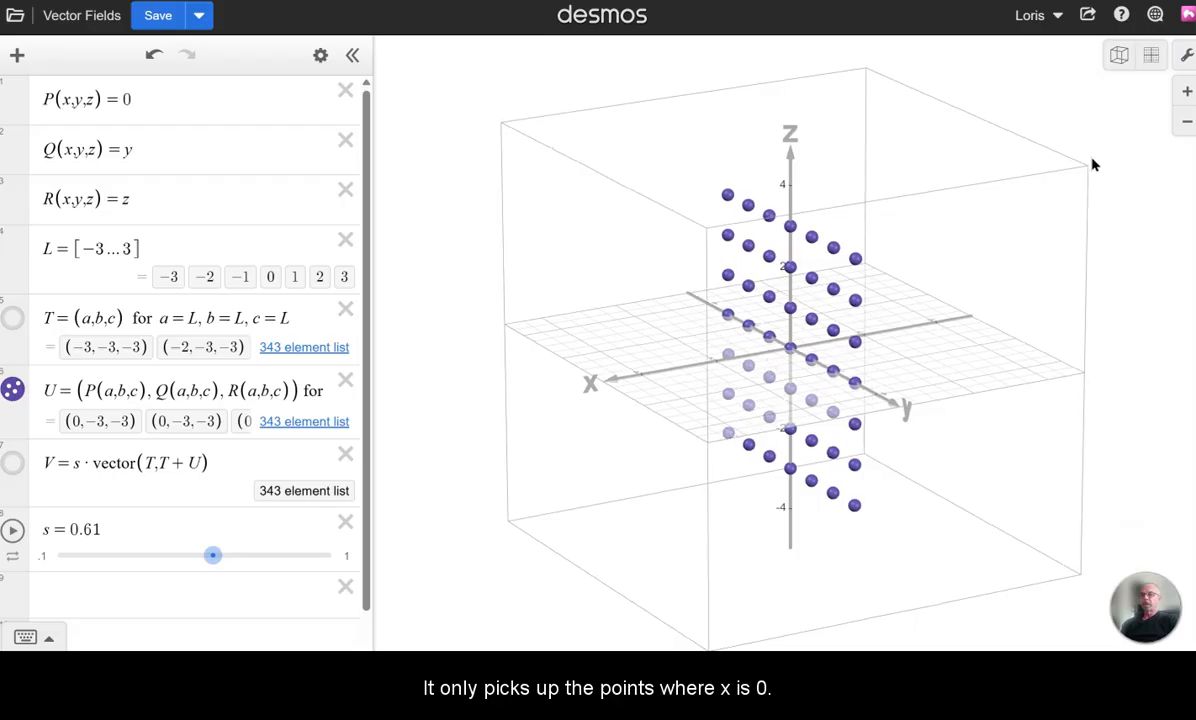
{"action": "left_click", "coordinate": [1151, 56]}
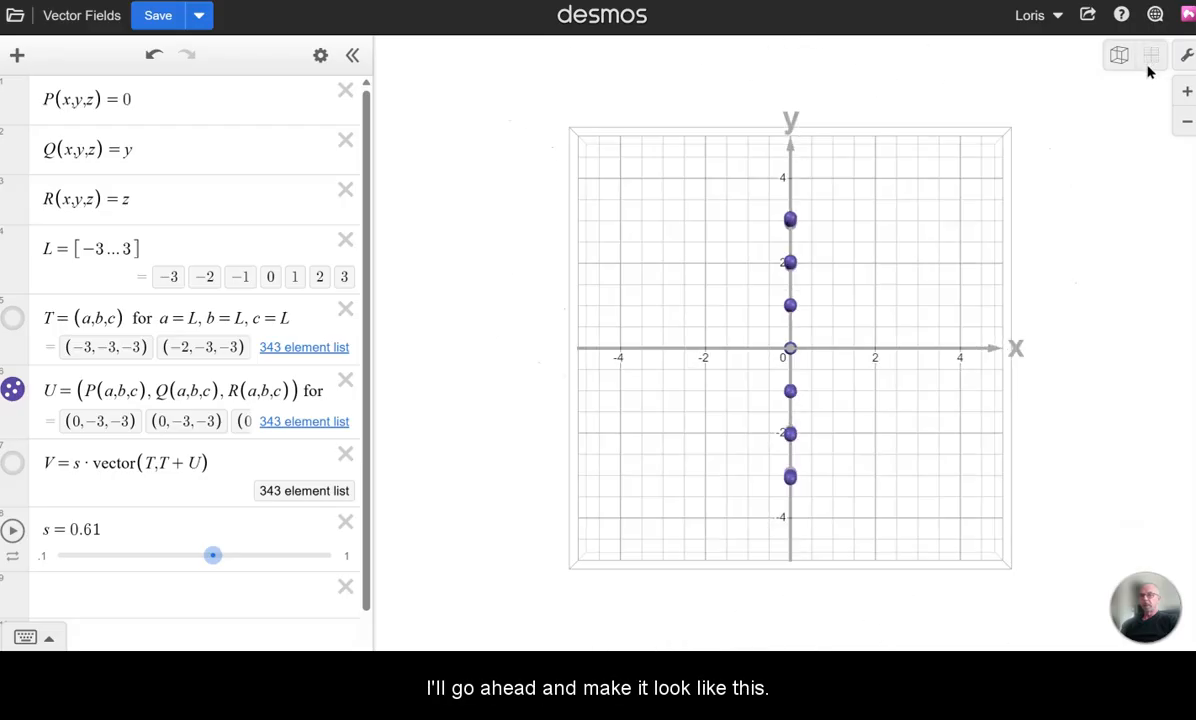
{"action": "left_click_drag", "start_coordinate": [964, 435], "coordinate": [738, 284]}
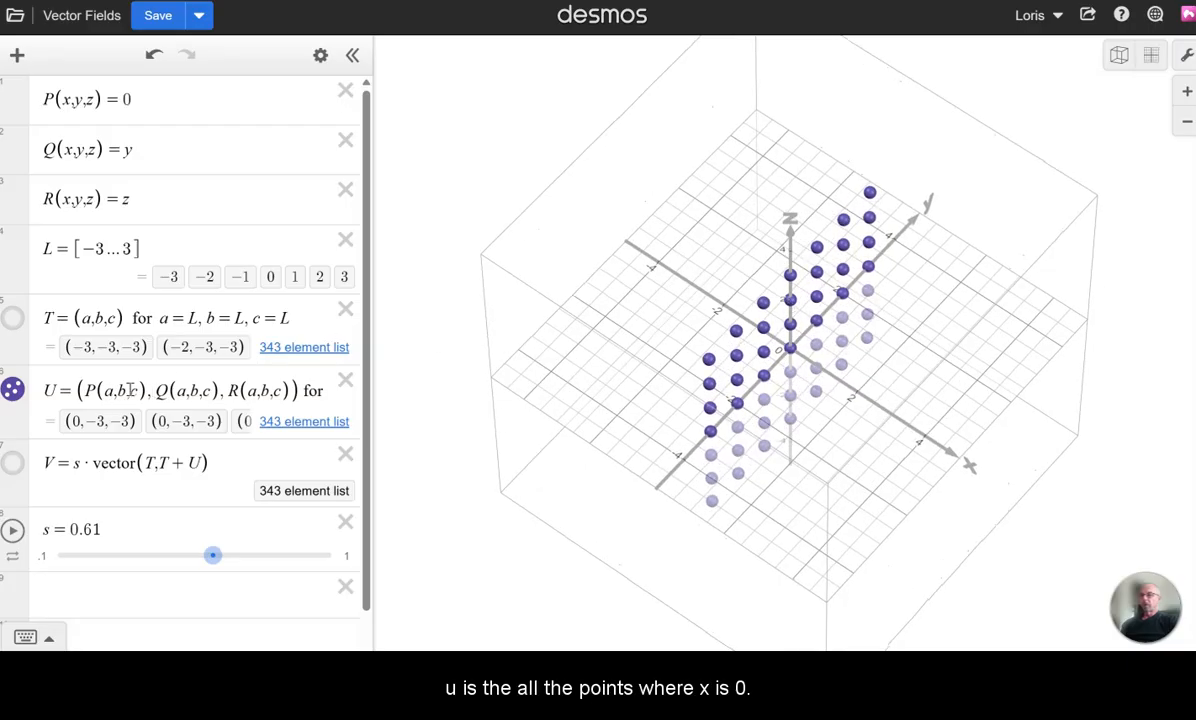
{"action": "left_click_drag", "start_coordinate": [767, 401], "coordinate": [751, 245]}
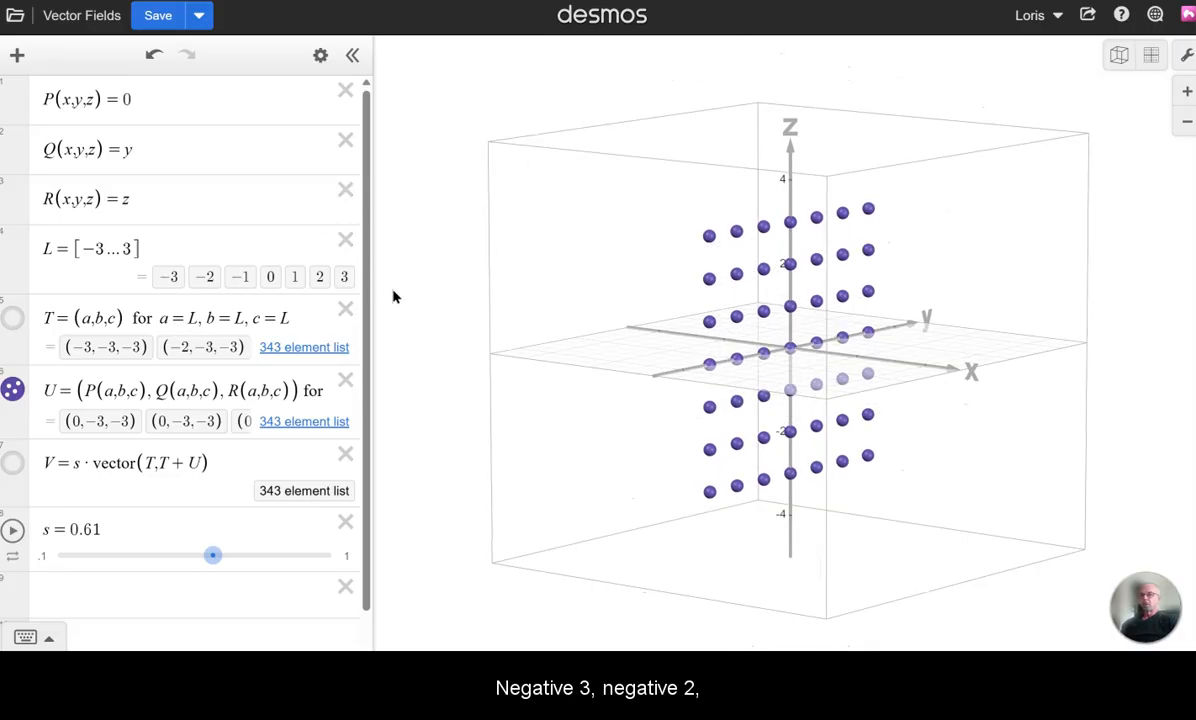
{"action": "left_click_drag", "start_coordinate": [825, 360], "coordinate": [858, 381]}
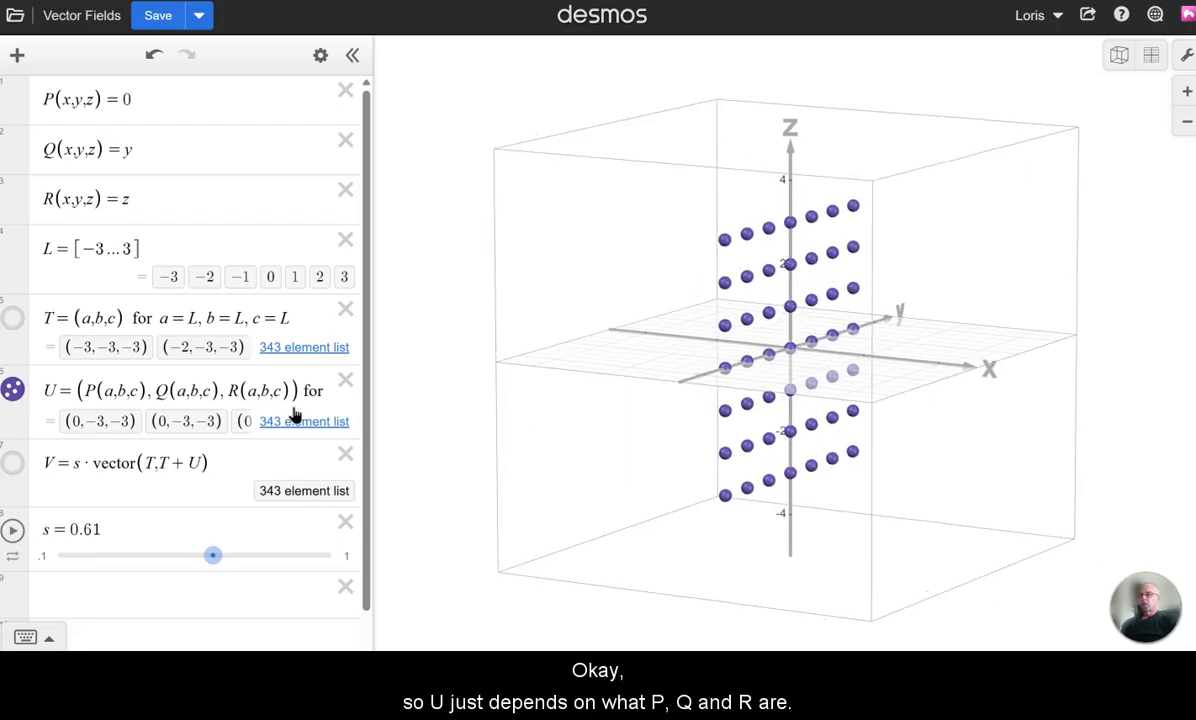
Step: Set P(x,y,z) back to x
{"action": "left_click", "coordinate": [148, 100]}
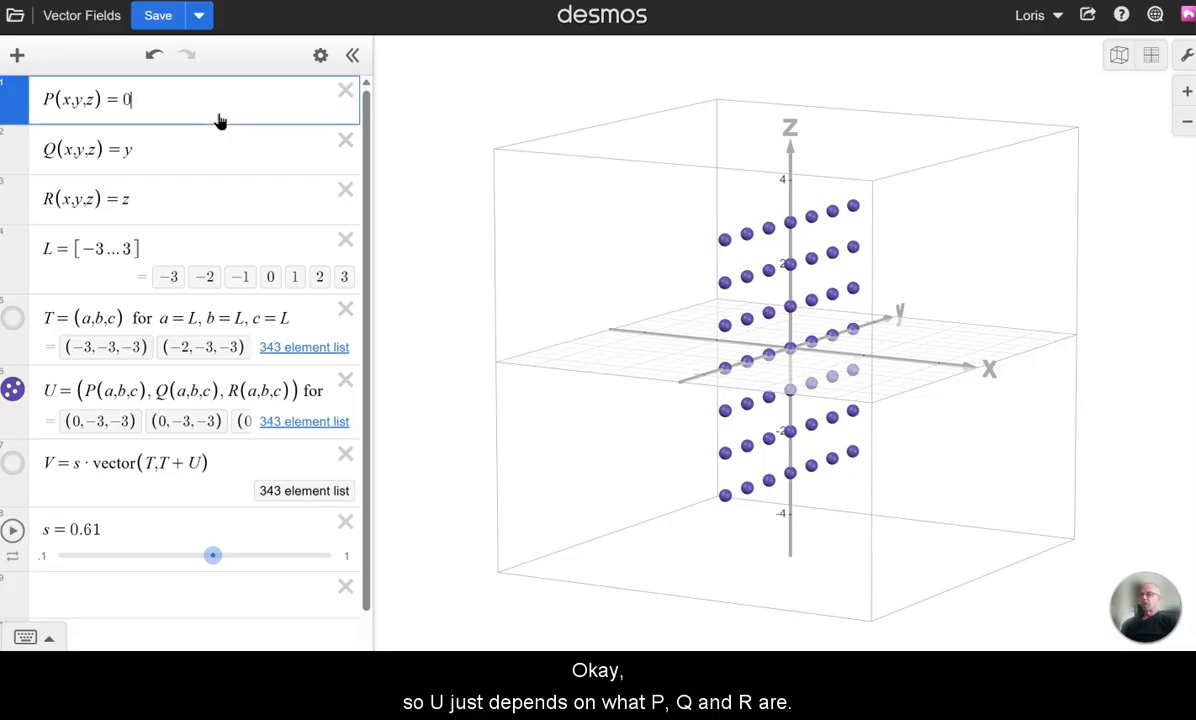
{"action": "key", "text": "BackSpace"}
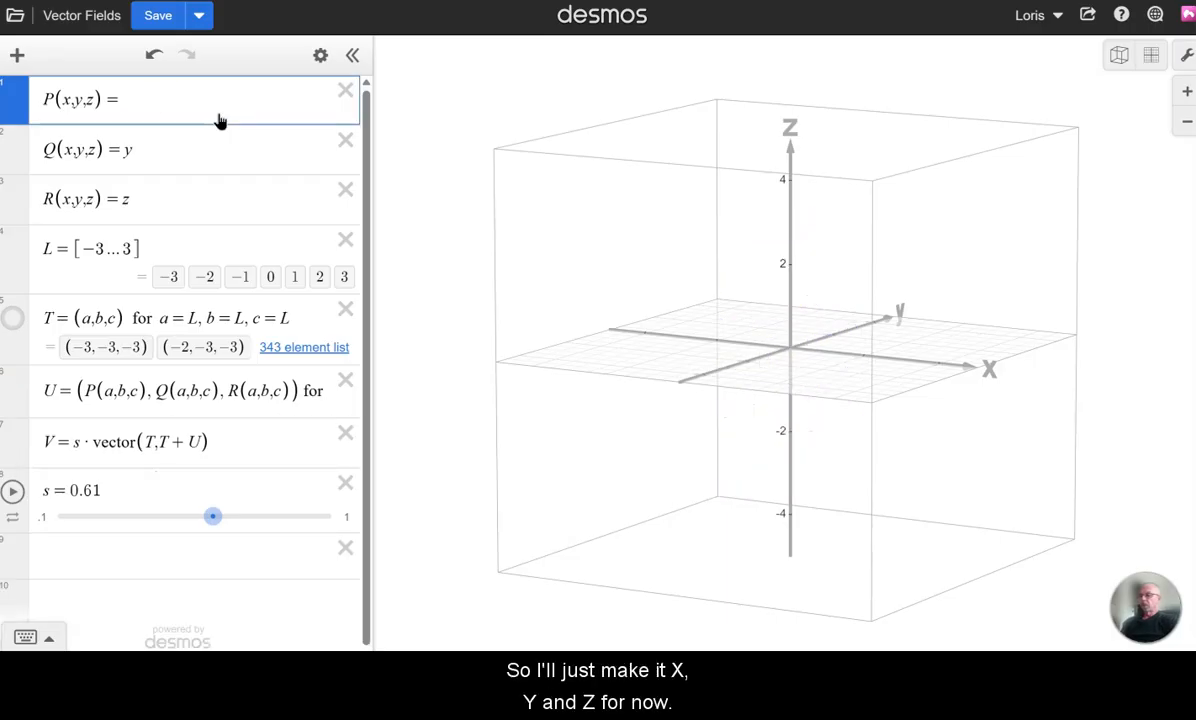
{"action": "type", "text": "x"}
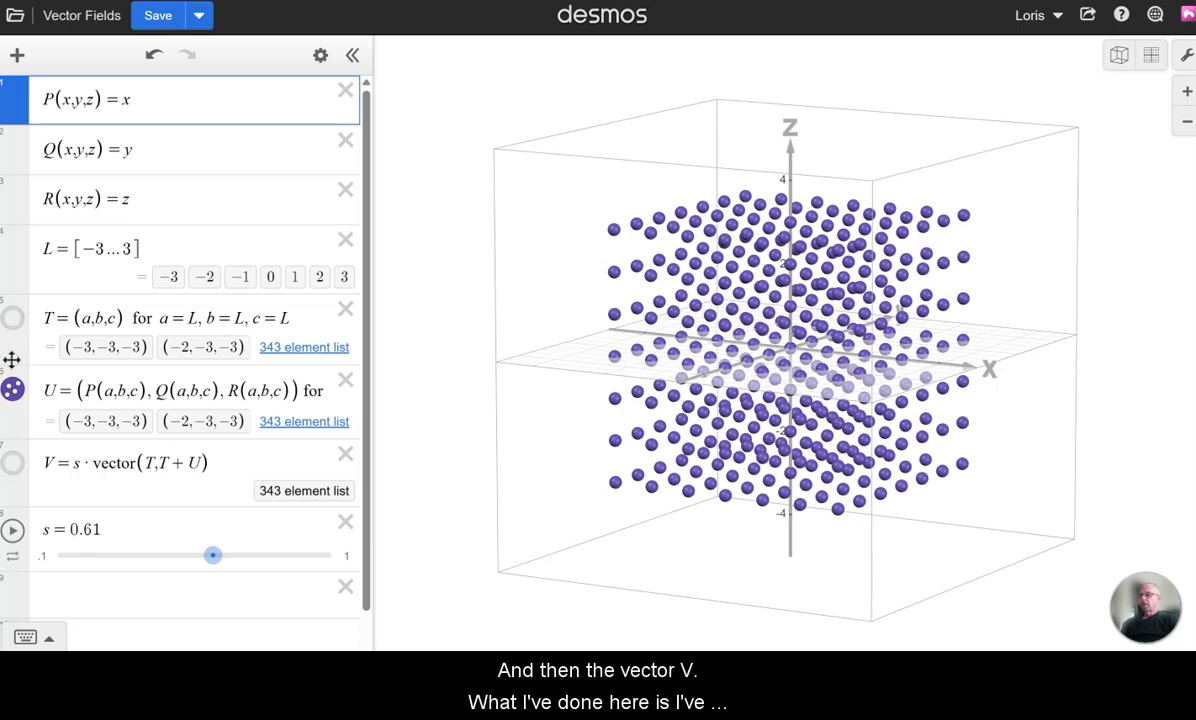
Step: Show the vectors of V again and hide the points of U
{"action": "left_click", "coordinate": [14, 463]}
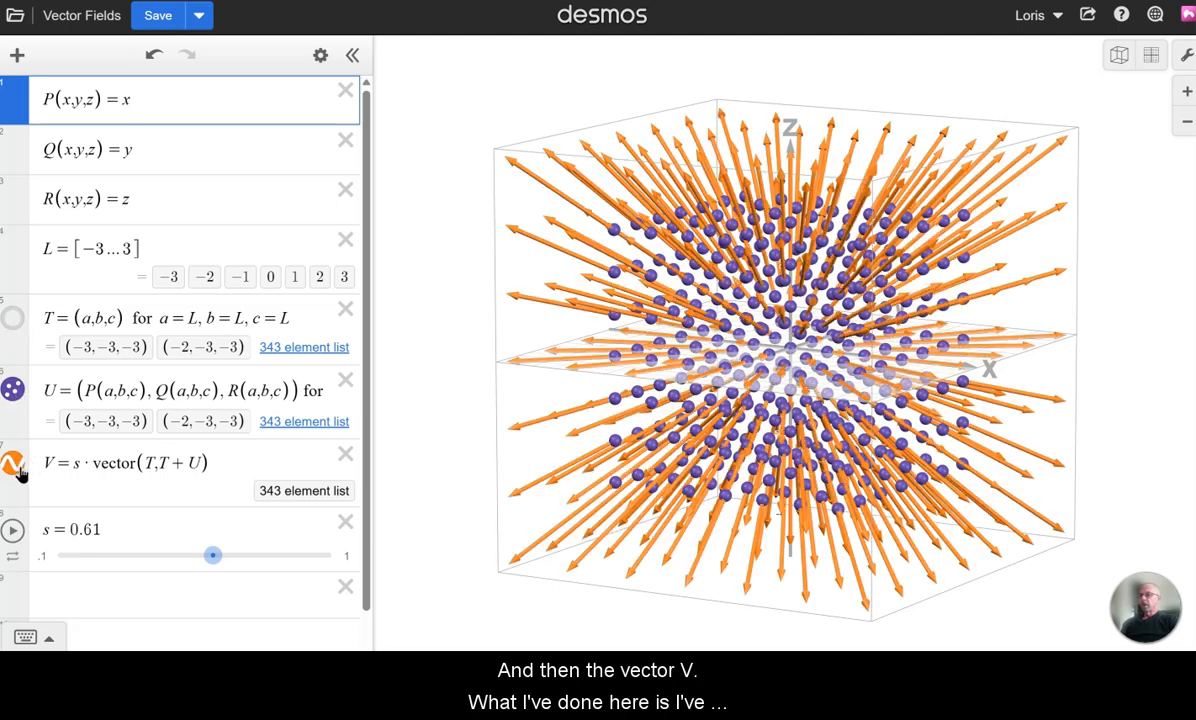
{"action": "left_click", "coordinate": [14, 391]}
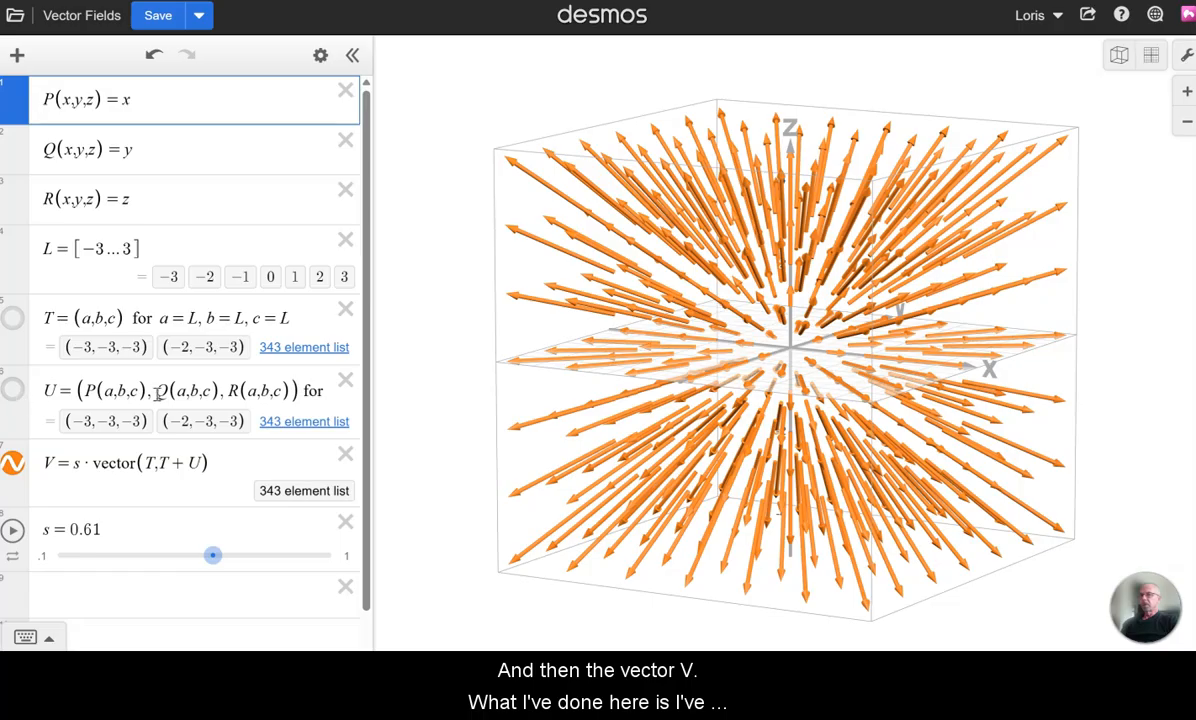
{"action": "left_click", "coordinate": [666, 385]}
{"action": "left_click_drag", "start_coordinate": [666, 385], "coordinate": [637, 412]}
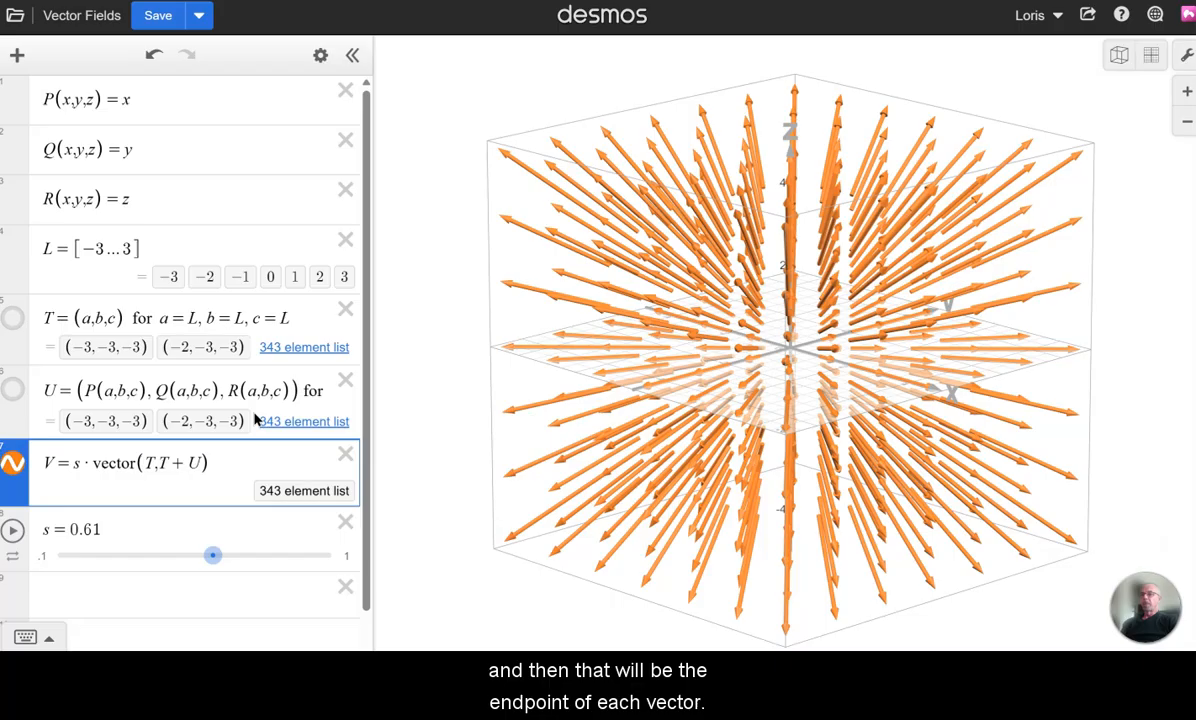
Step: Set P(x,y,z) to 0 and inspect the vector field from another side
{"action": "left_click", "coordinate": [176, 102]}
{"action": "key", "text": "BackSpace"}
{"action": "type", "text": "0"}
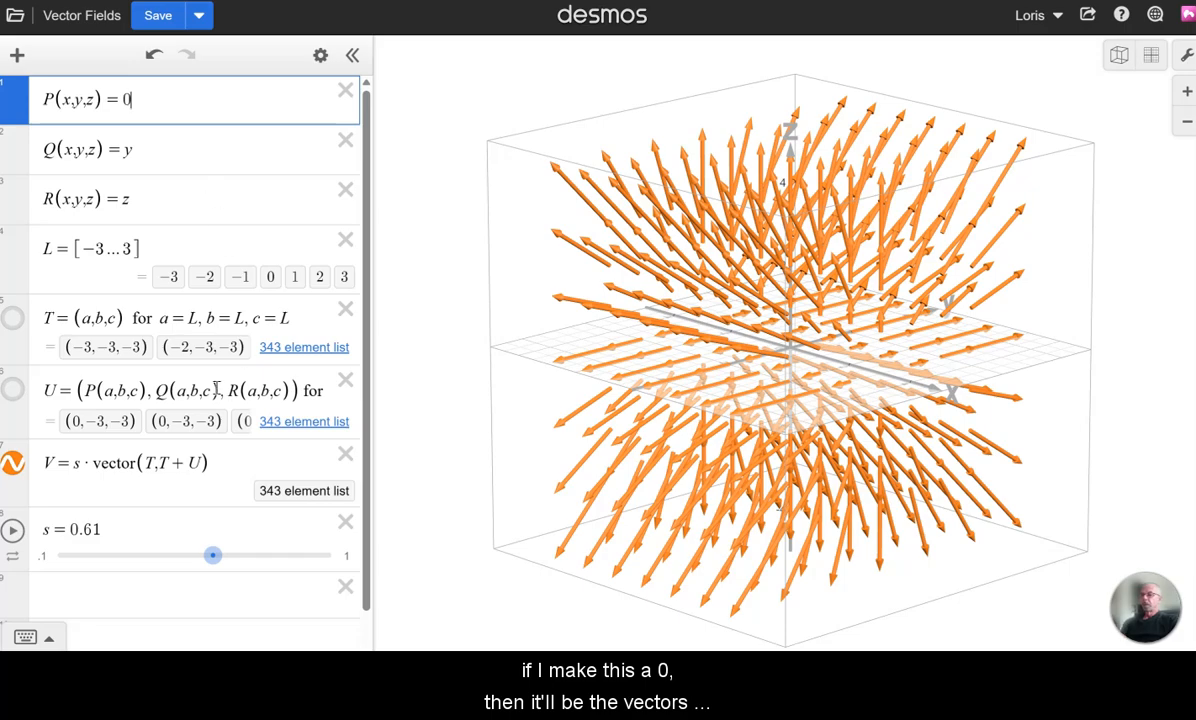
{"action": "left_click_drag", "start_coordinate": [635, 494], "coordinate": [420, 425]}
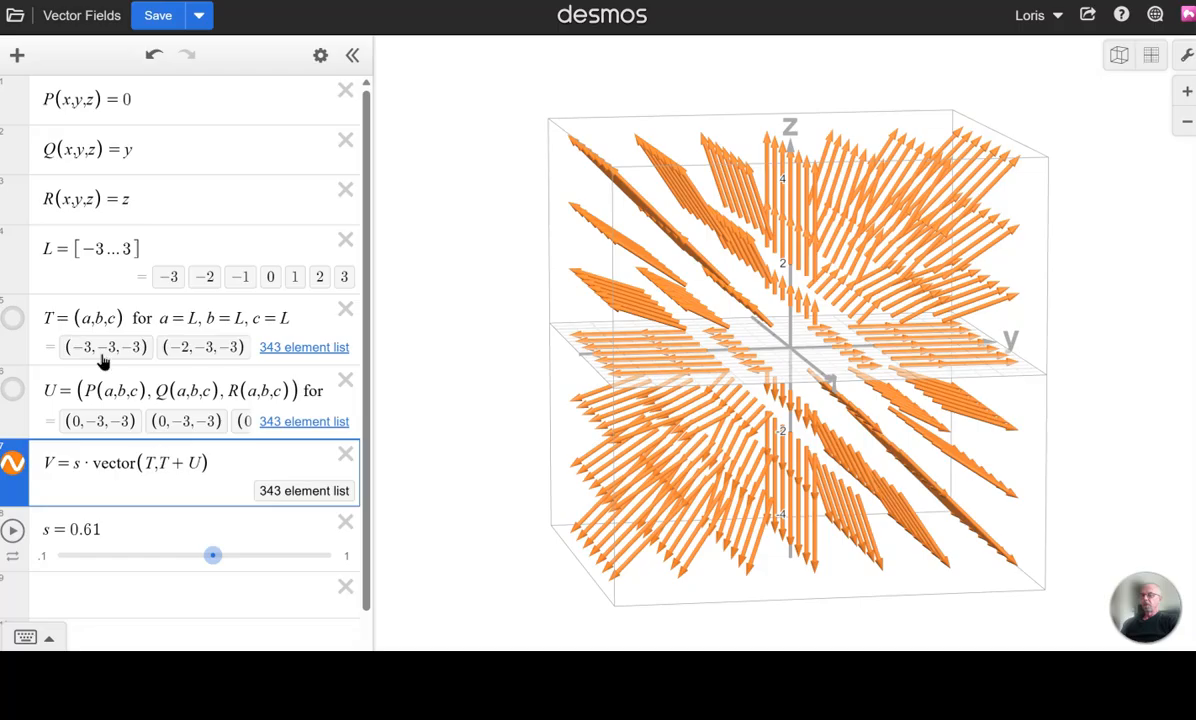
Step: Change P(x,y,z) to x^2 and inspect the resulting vector field
{"action": "left_click", "coordinate": [175, 105]}
{"action": "key", "text": "BackSpace"}
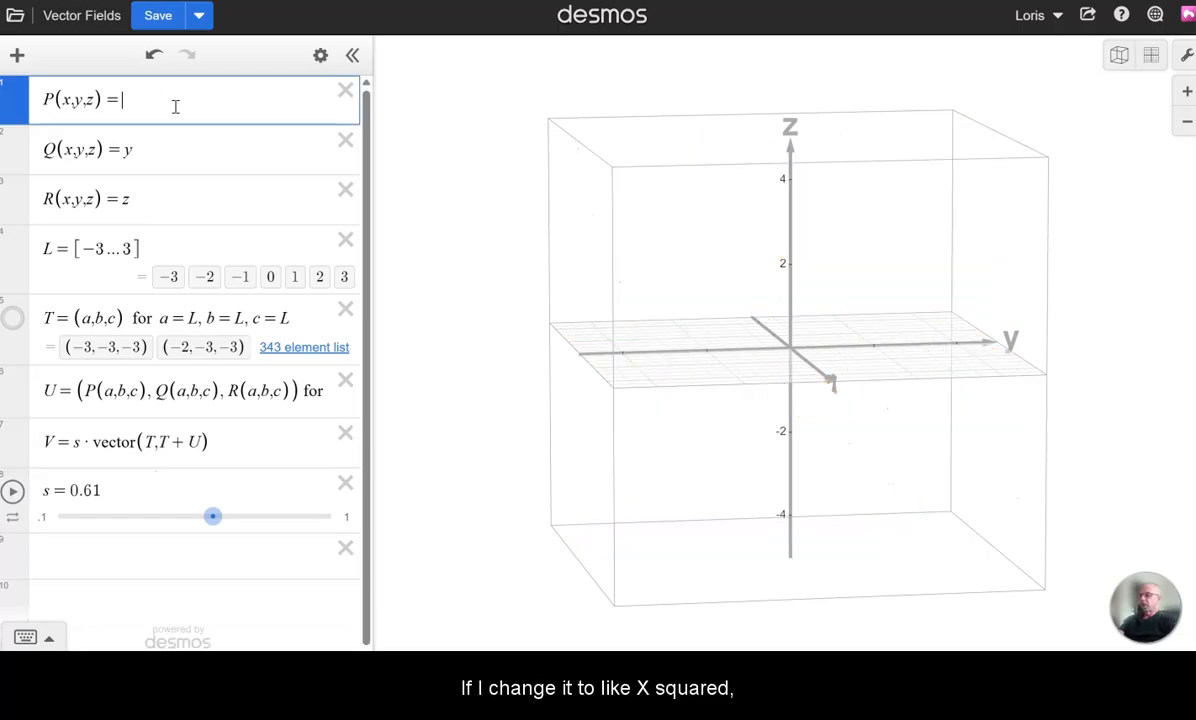
{"action": "type", "text": "x^2"}
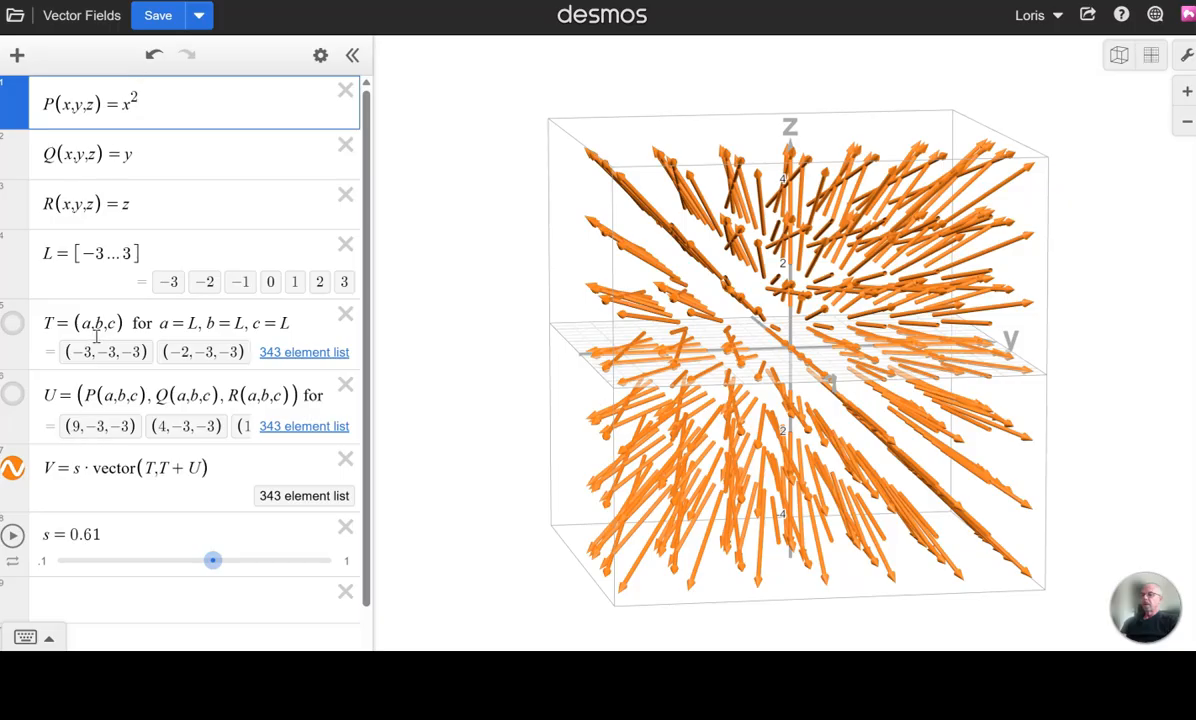
{"action": "left_click_drag", "start_coordinate": [620, 435], "coordinate": [693, 435]}
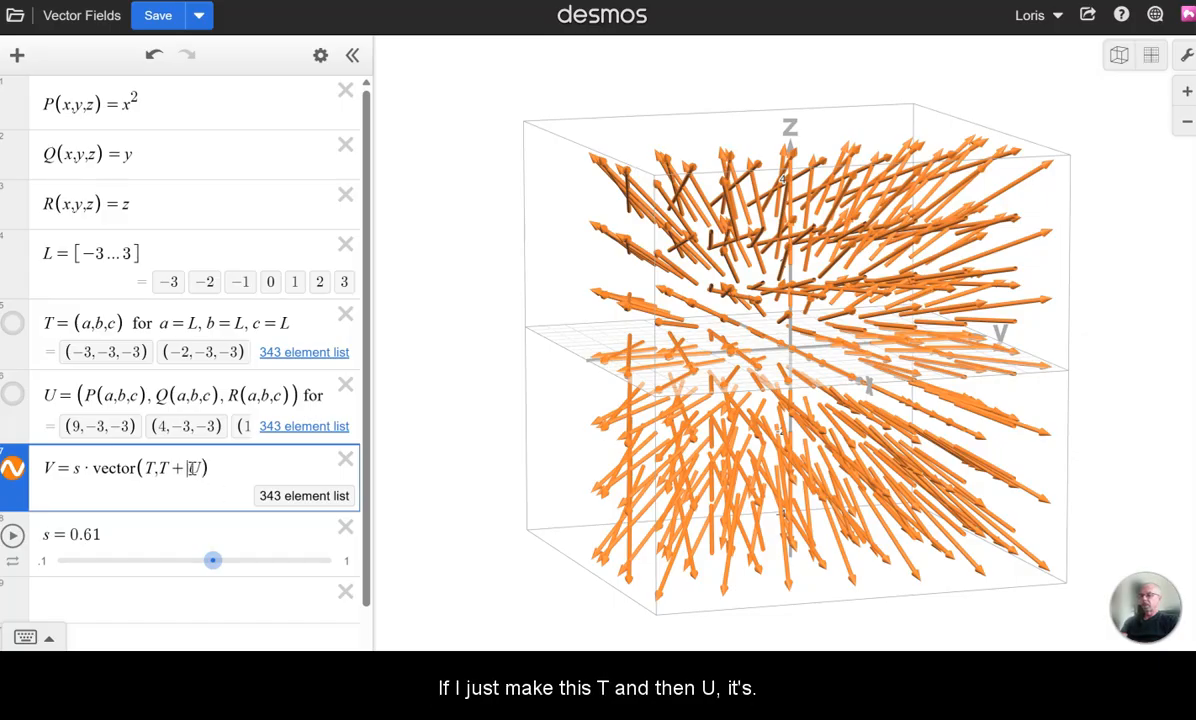
Step: Change the endpoint in V so that it reads s · vector(T, U)
{"action": "key", "text": "BackSpace"}
{"action": "key", "text": "BackSpace"}
{"action": "key", "text": "BackSpace"}
{"action": "type", "text": "U"}
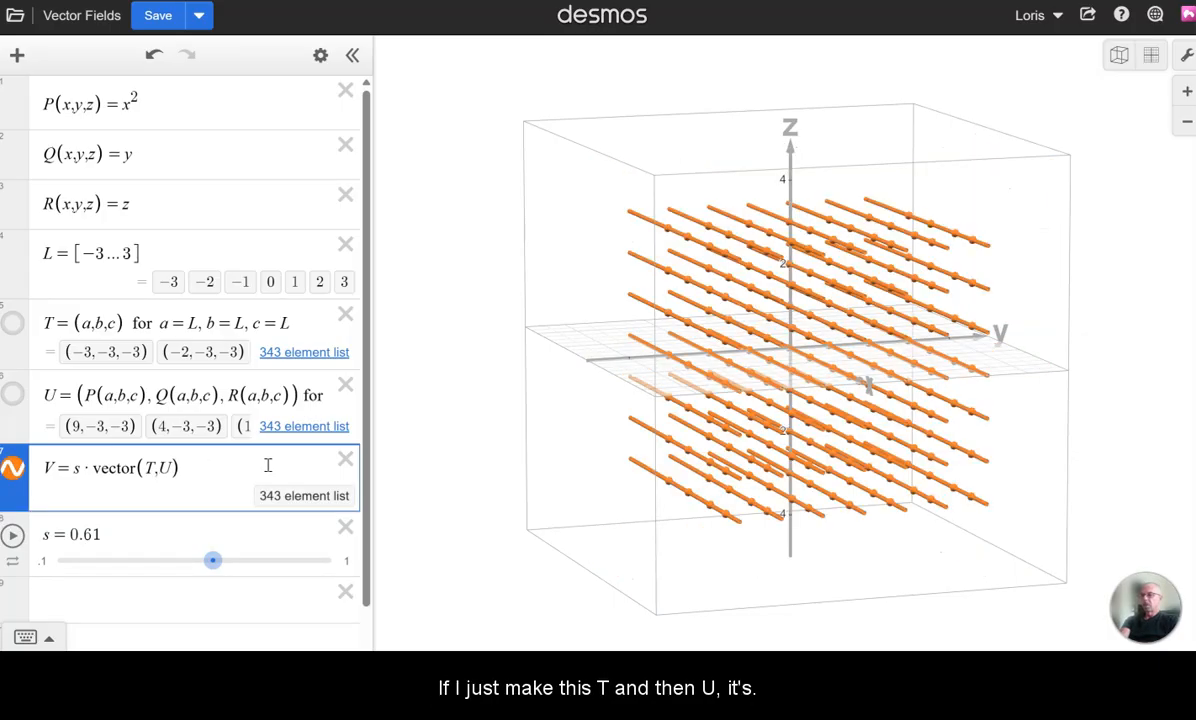
{"action": "left_click_drag", "start_coordinate": [643, 420], "coordinate": [390, 380]}
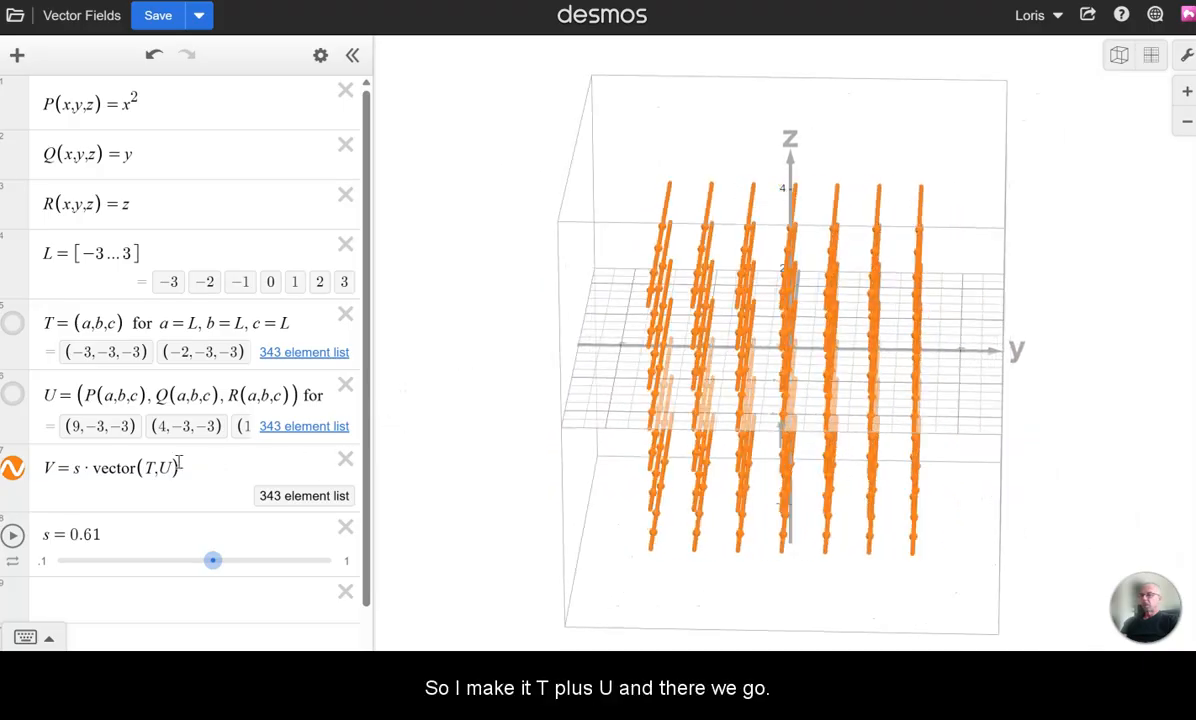
Step: Restore the endpoint in V so that it reads s · vector(T, T + U)
{"action": "left_click", "coordinate": [165, 469]}
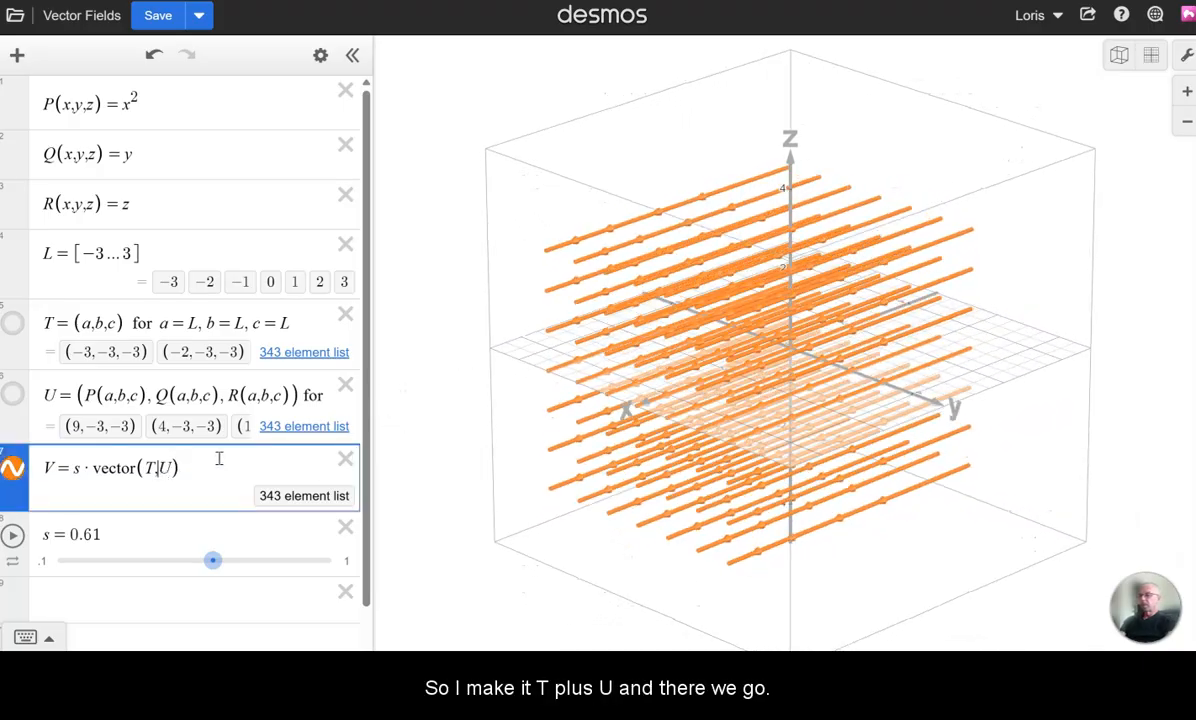
{"action": "type", "text": "T +"}
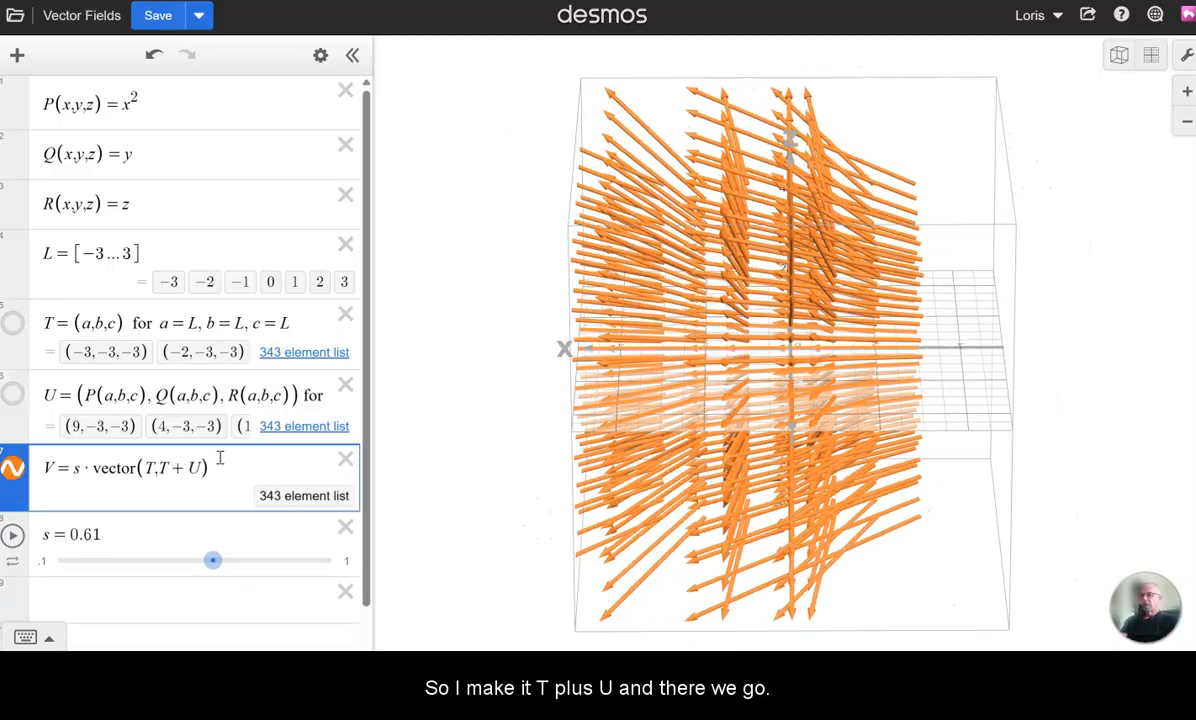
{"action": "left_click_drag", "start_coordinate": [878, 373], "coordinate": [860, 276]}
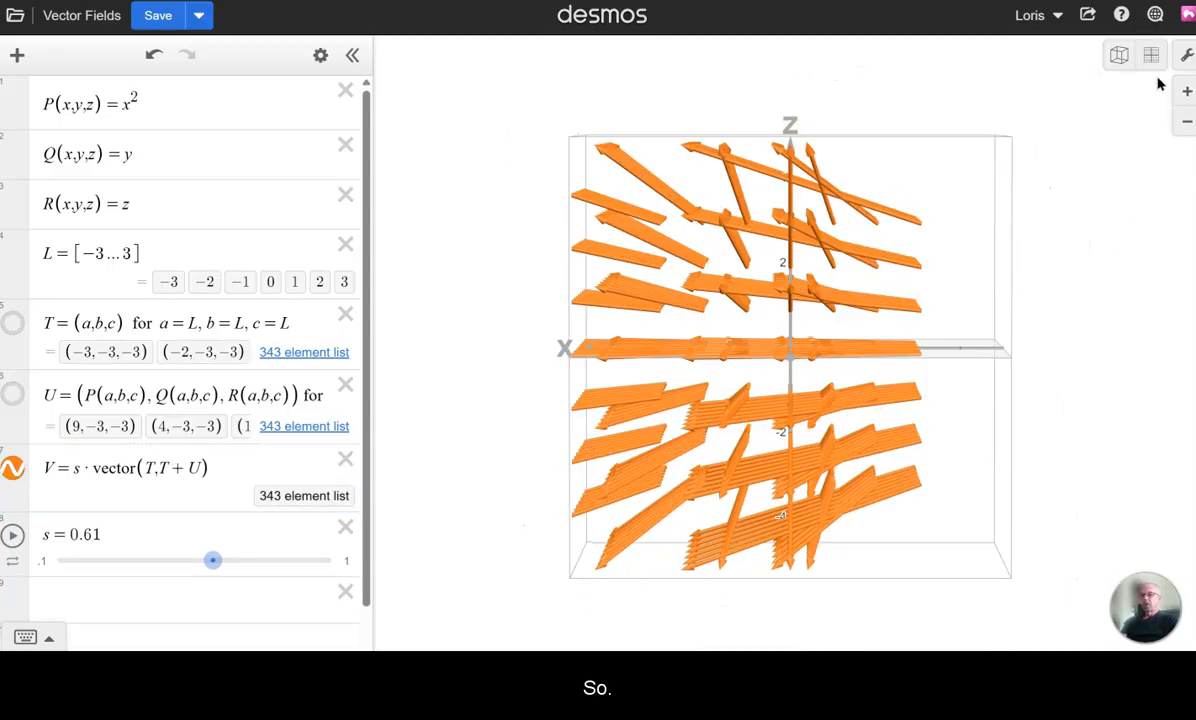
{"action": "left_click", "coordinate": [1126, 58]}
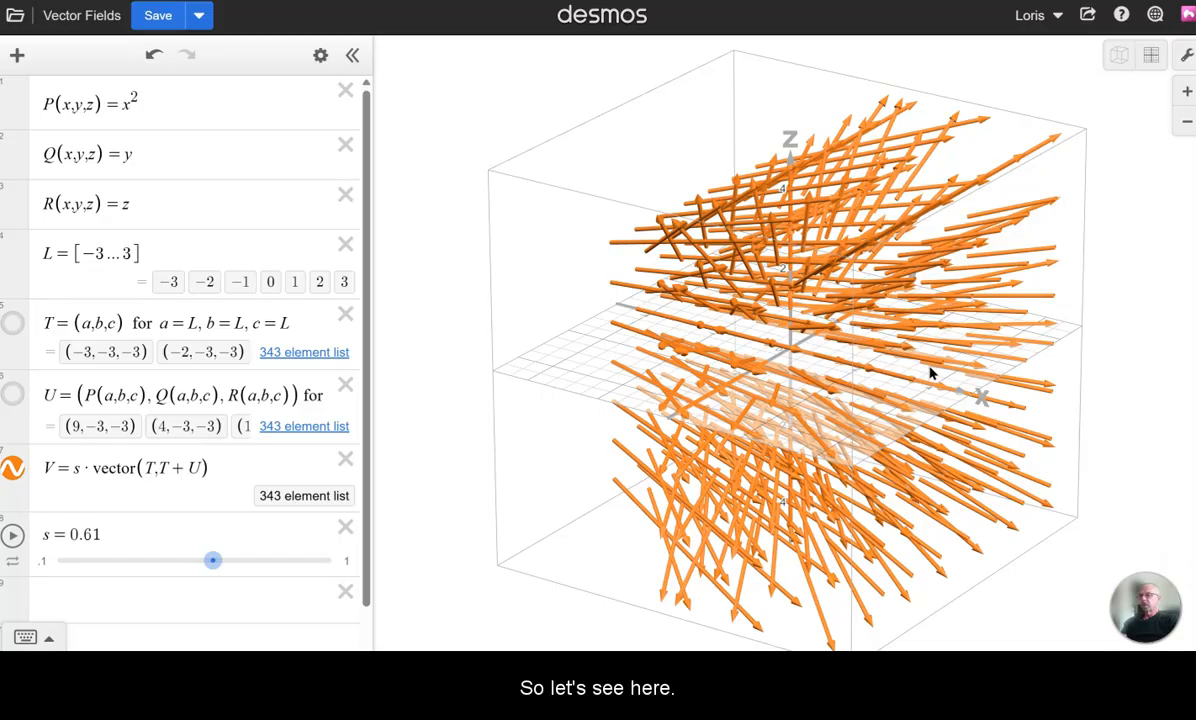
{"action": "left_click_drag", "start_coordinate": [770, 430], "coordinate": [804, 371]}
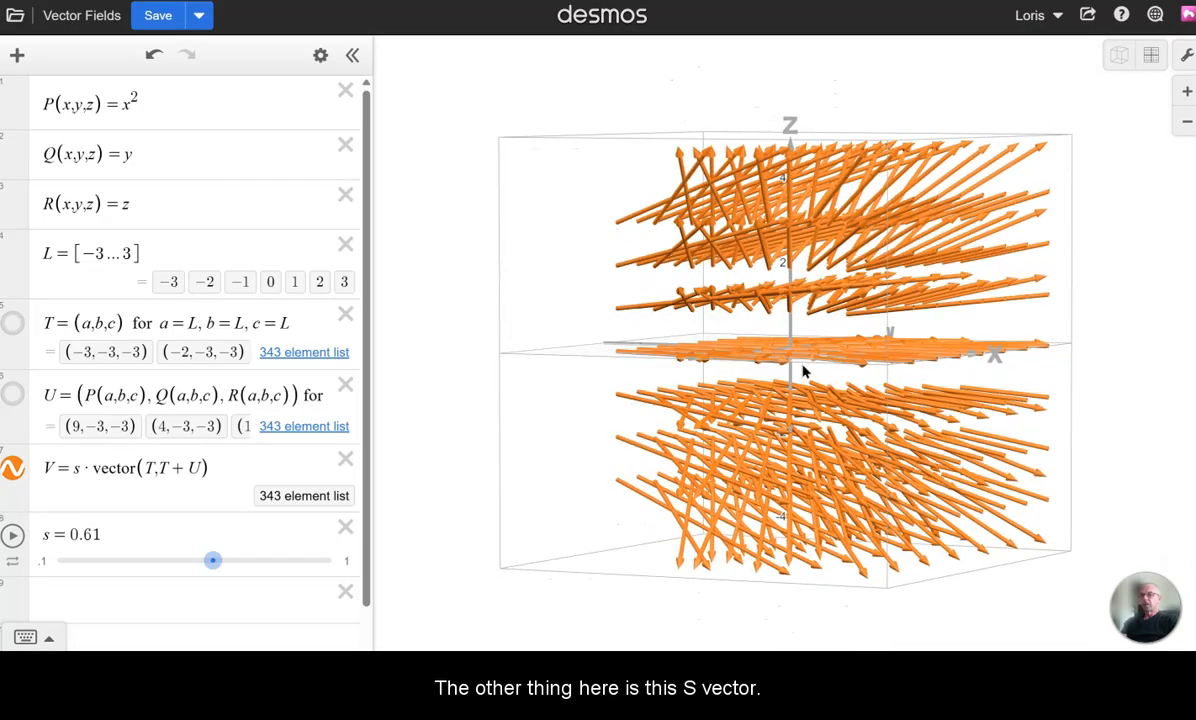
Step: Shorten the vectors by setting the scale s to 0.416
{"action": "left_click_drag", "start_coordinate": [212, 560], "coordinate": [118, 561]}
{"action": "left_click_drag", "start_coordinate": [587, 462], "coordinate": [701, 477]}
{"action": "left_click_drag", "start_coordinate": [121, 564], "coordinate": [153, 561]}
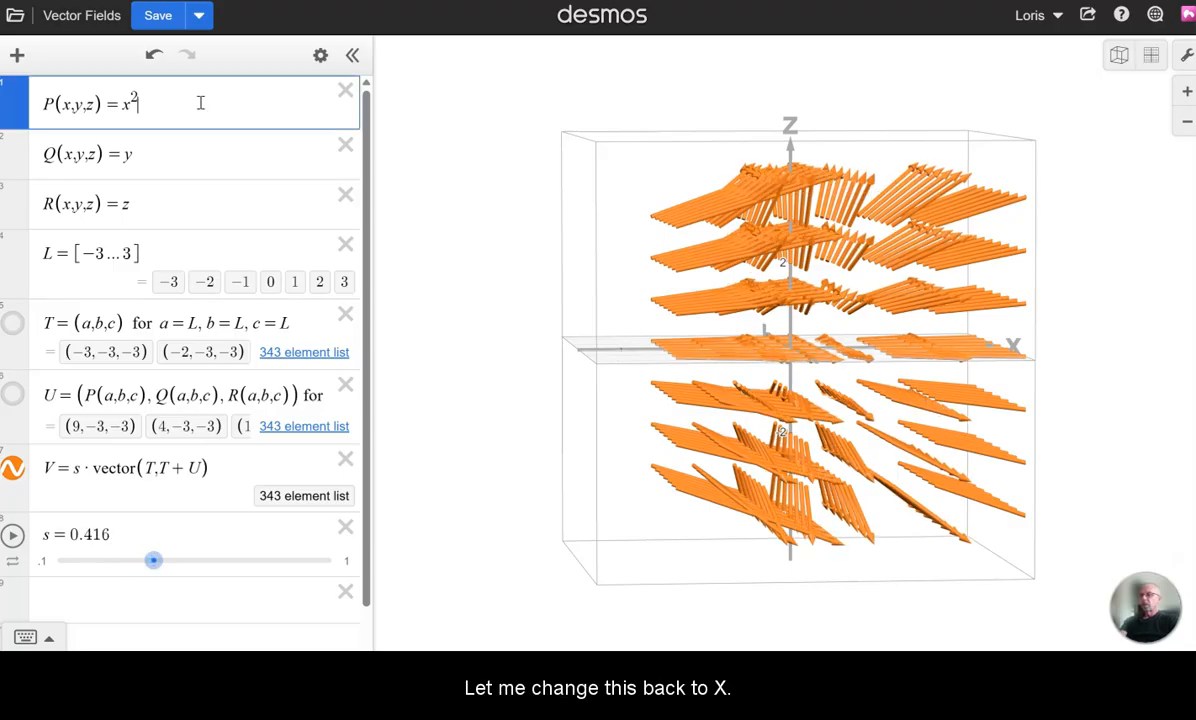
Step: Change P(x,y,z) back to x and reduce the scale s to 0.29
{"action": "key", "text": "BackSpace"}
{"action": "key", "text": "BackSpace"}
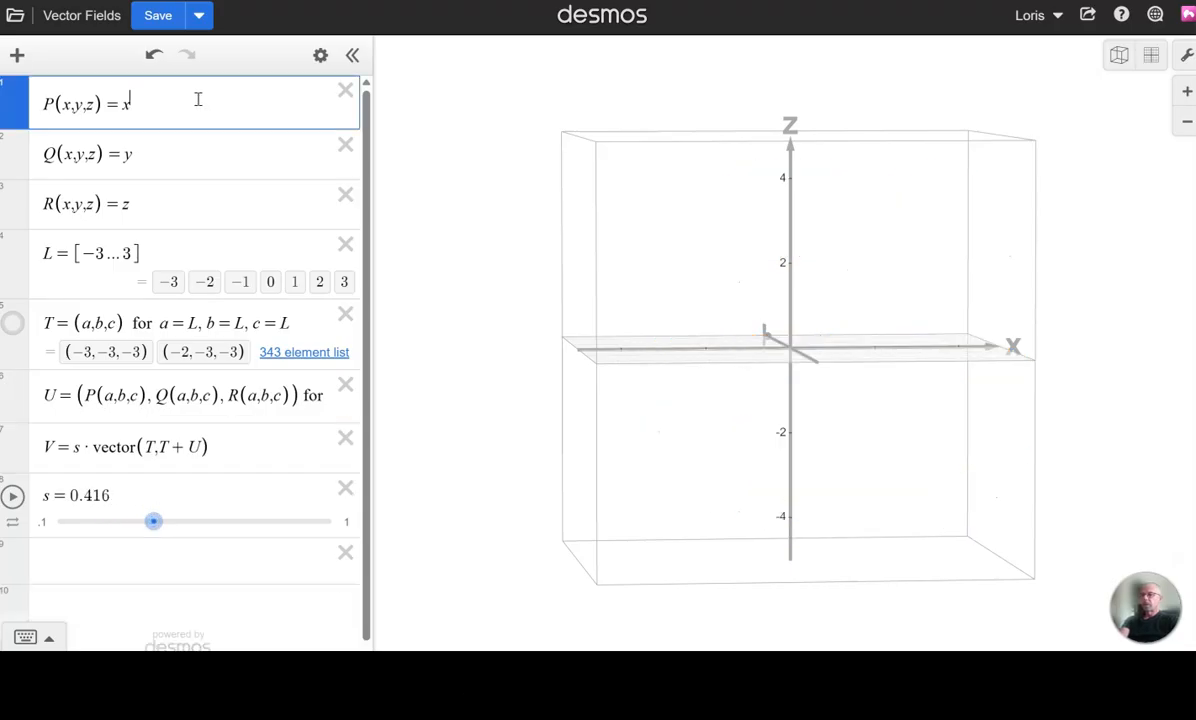
{"action": "left_click_drag", "start_coordinate": [505, 206], "coordinate": [421, 273]}
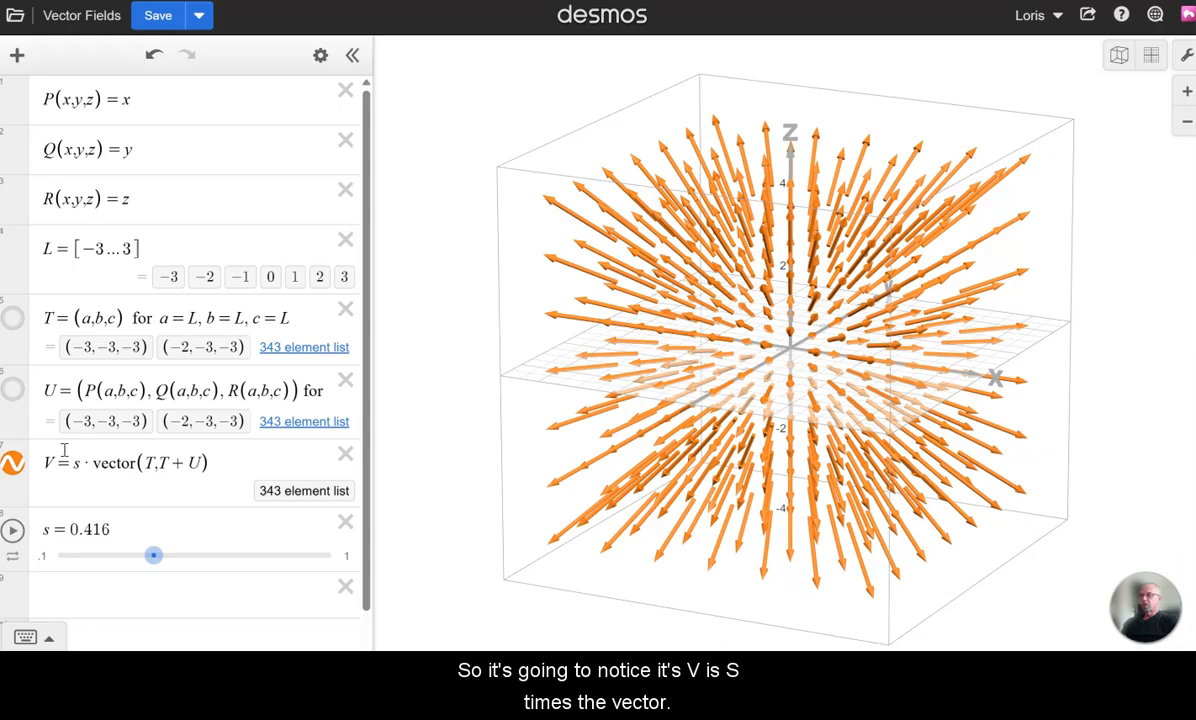
{"action": "left_click_drag", "start_coordinate": [148, 562], "coordinate": [115, 557]}
{"action": "left_click_drag", "start_coordinate": [800, 530], "coordinate": [585, 494]}
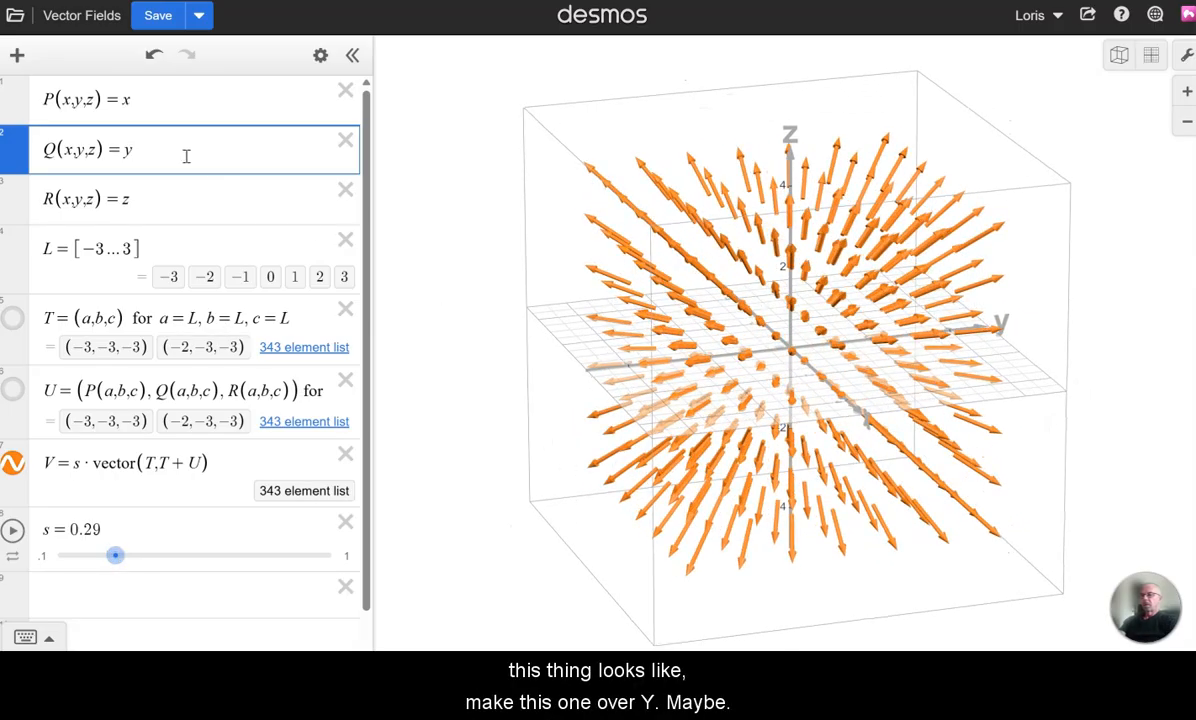
Step: Set Q(x,y,z) to 1/y and raise the scale s to 0.63
{"action": "key", "text": "BackSpace"}
{"action": "type", "text": "1/y"}
{"action": "left_click_drag", "start_coordinate": [773, 400], "coordinate": [549, 350]}
{"action": "left_click_drag", "start_coordinate": [121, 582], "coordinate": [221, 578]}
{"action": "left_click_drag", "start_coordinate": [447, 546], "coordinate": [415, 541]}
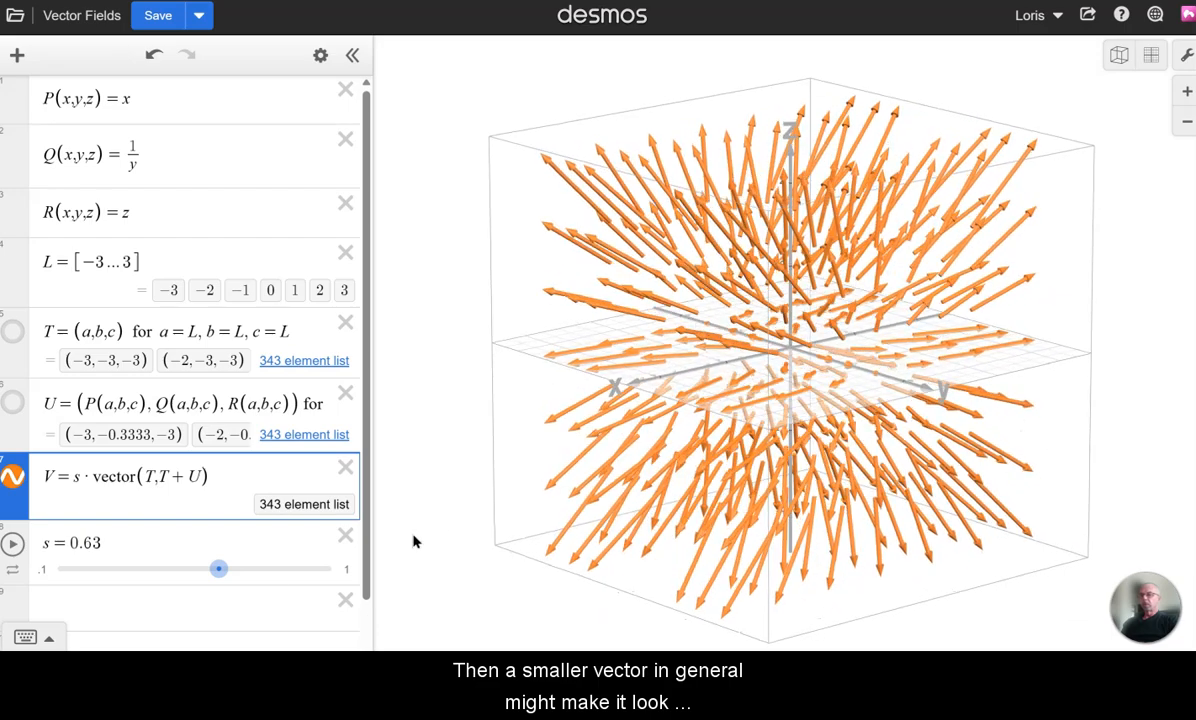
Step: Reduce the scale s to 0.2 and inspect the vector field with shorter arrows
{"action": "left_click_drag", "start_coordinate": [222, 570], "coordinate": [88, 570]}
{"action": "left_click_drag", "start_coordinate": [658, 388], "coordinate": [707, 417]}
{"action": "left_click_drag", "start_coordinate": [829, 410], "coordinate": [855, 427]}
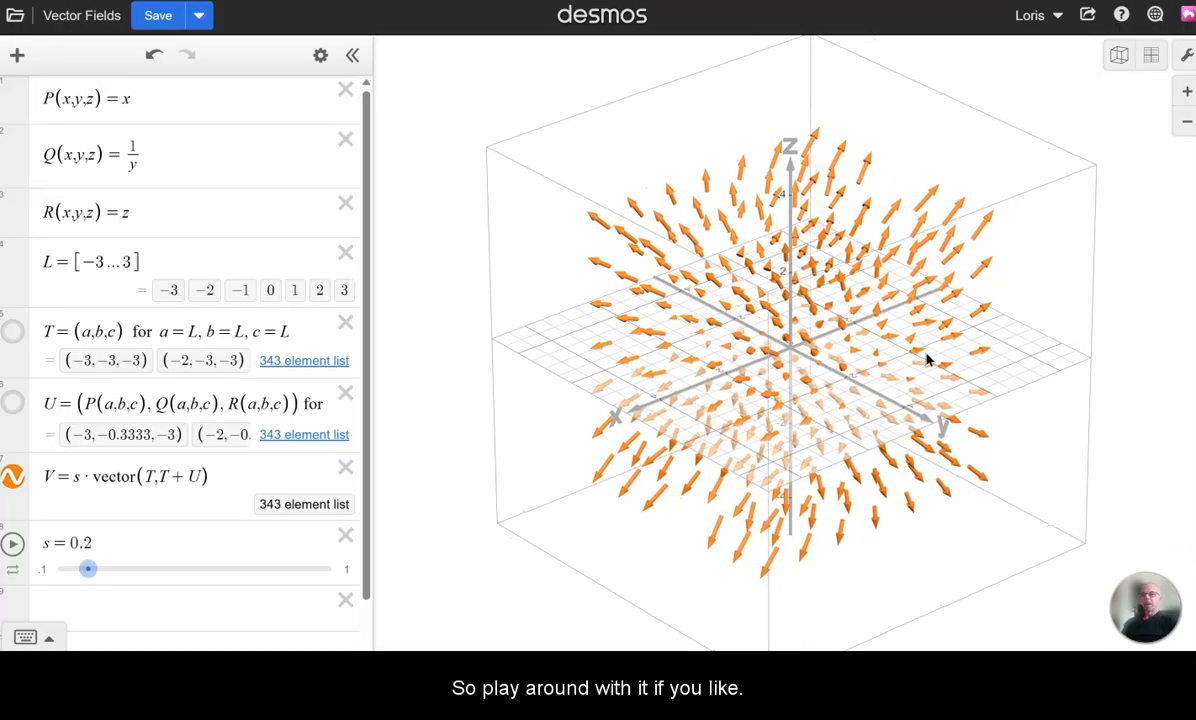